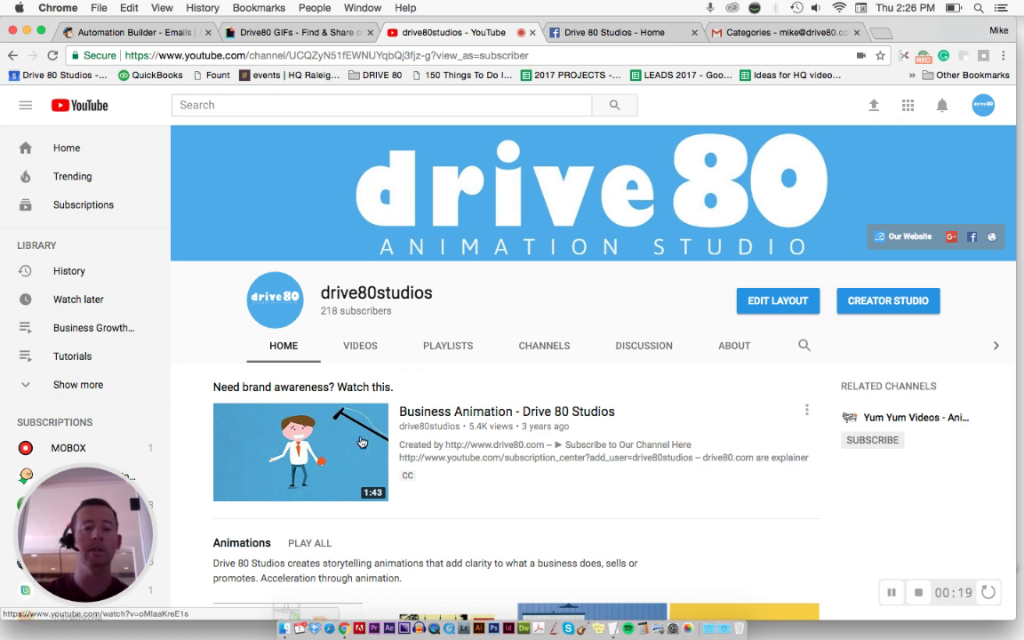
# Open the "Business Animation - Drive 80 Studios" video, pause it and copy its URL
pyautogui.click(452, 411)
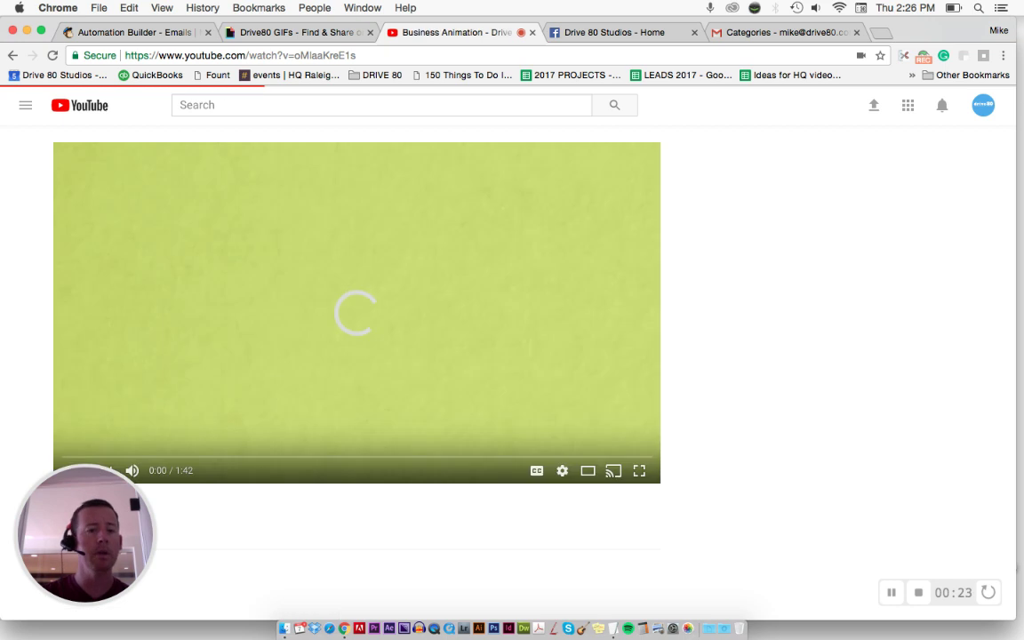
pyautogui.click(309, 361)
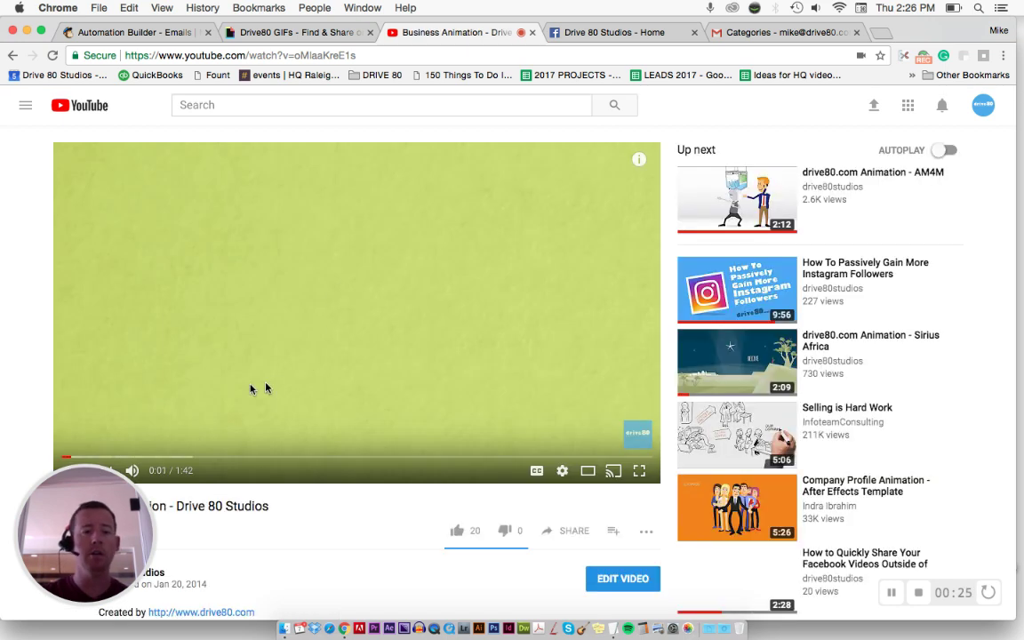
pyautogui.click(261, 56)
pyautogui.press('cmd+c')
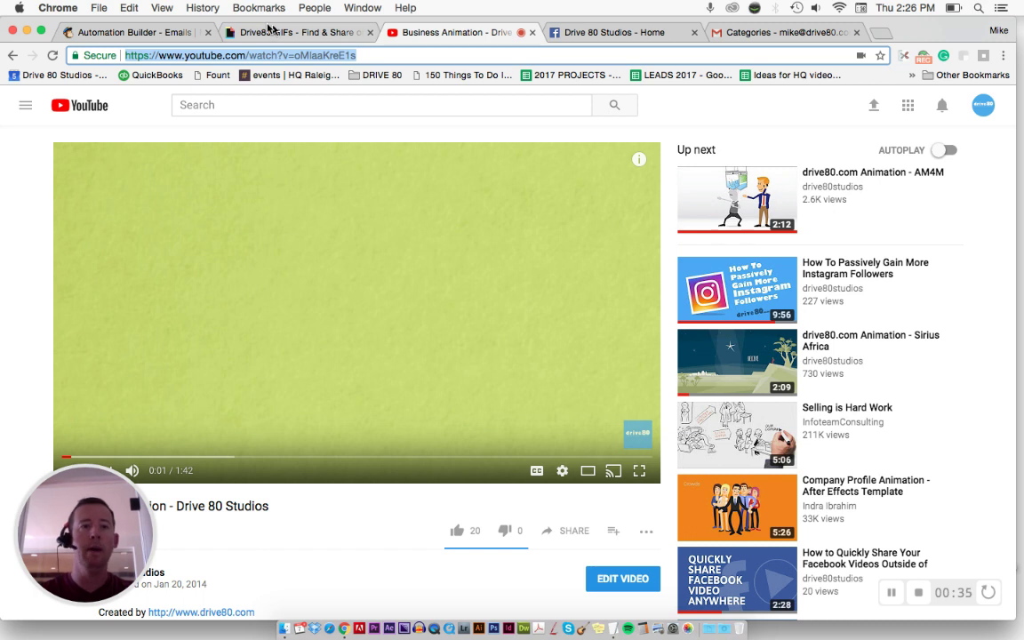
# Switch to GIPHY, open its GIF Maker and load the copied YouTube video link
pyautogui.click(271, 32)
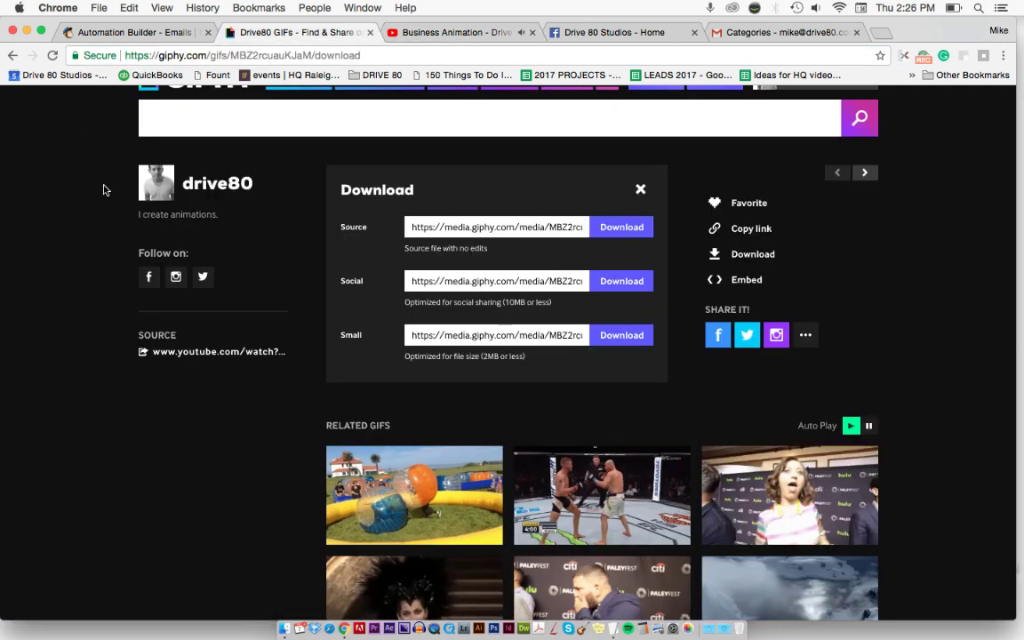
pyautogui.scroll(1, 119, 198)
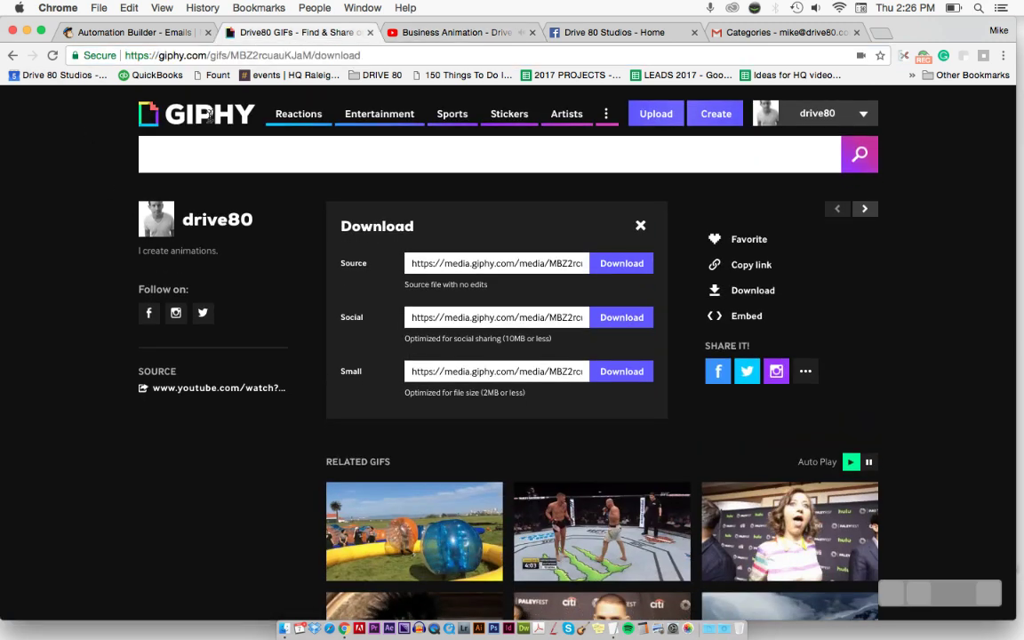
pyautogui.click(211, 119)
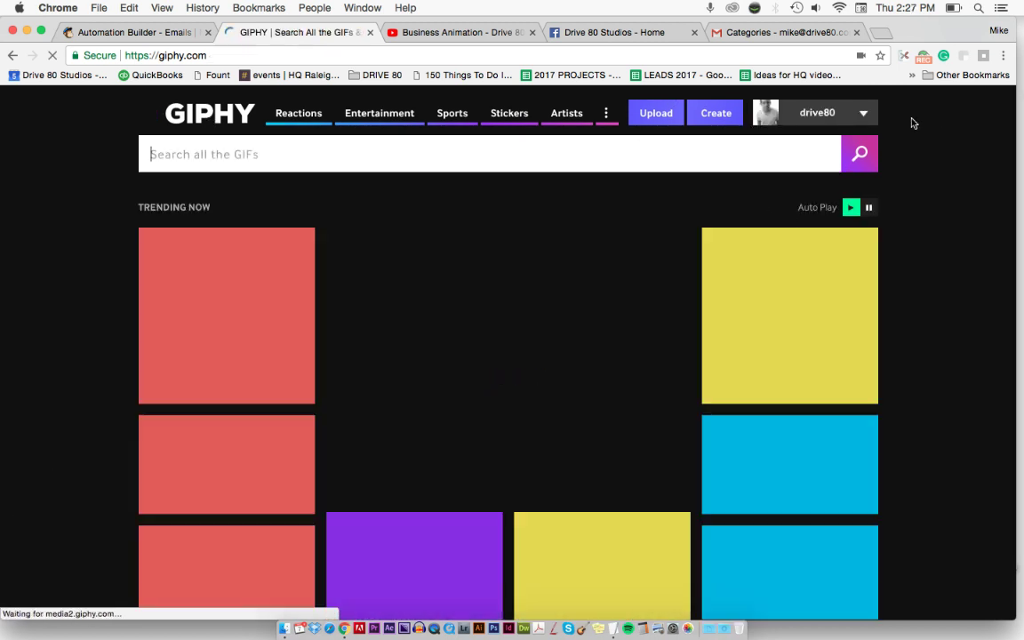
pyautogui.moveTo(814, 111)
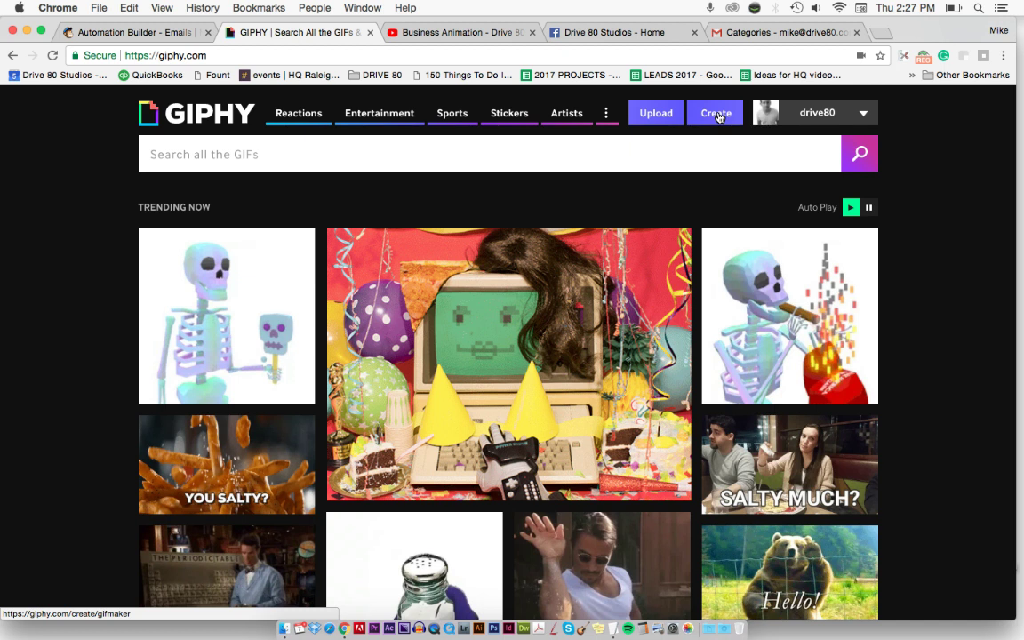
pyautogui.click(719, 116)
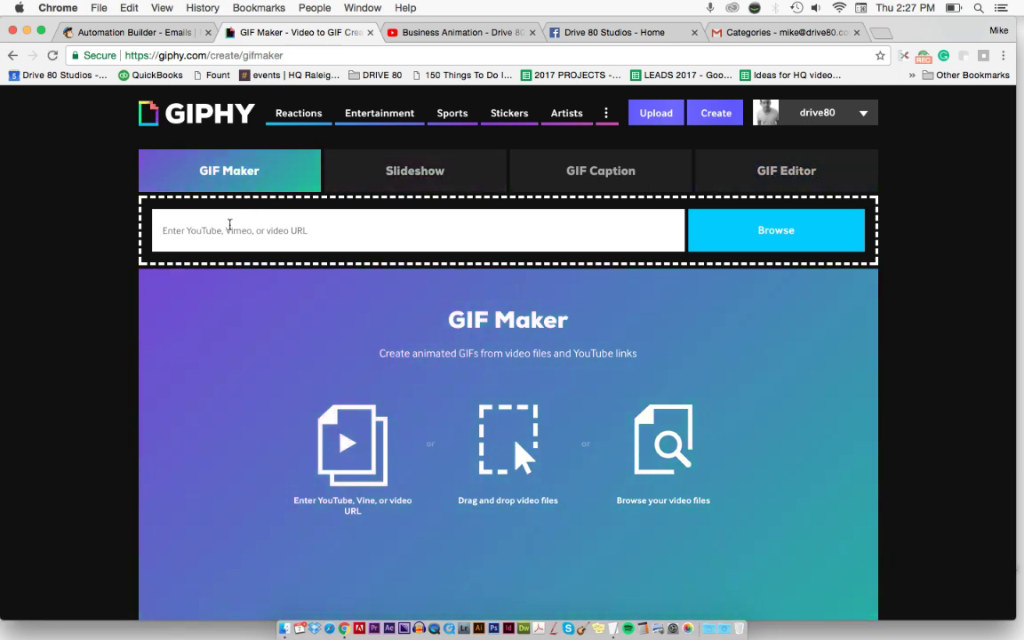
pyautogui.click(432, 217)
pyautogui.press('cmd+v')
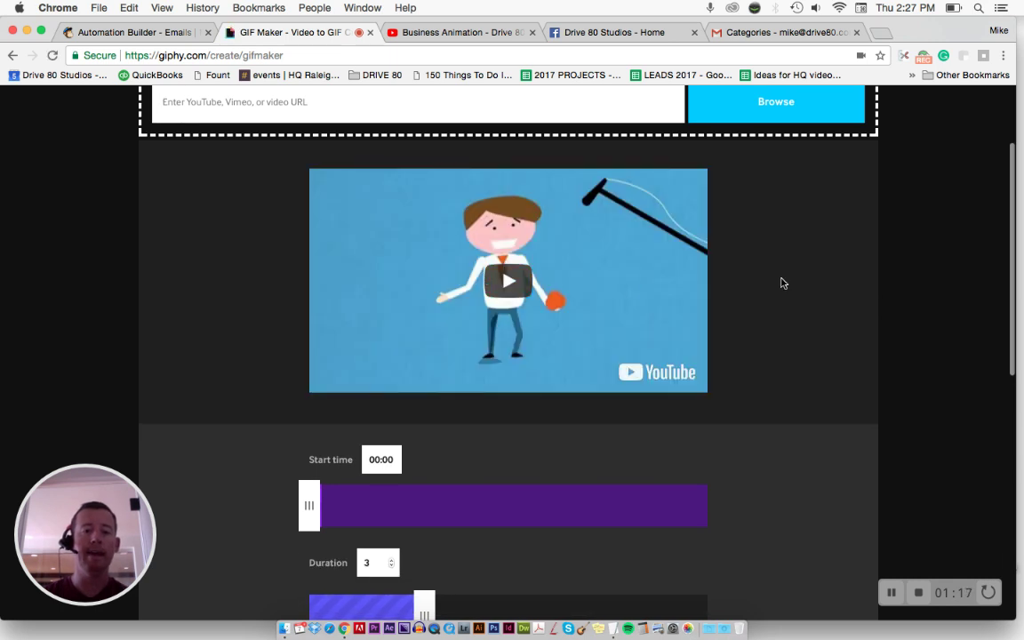
# Set the clip's duration to about 6.43 seconds and its start time to 00:47
pyautogui.scroll(-1, 783, 283)
pyautogui.scroll(-4, 783, 283)
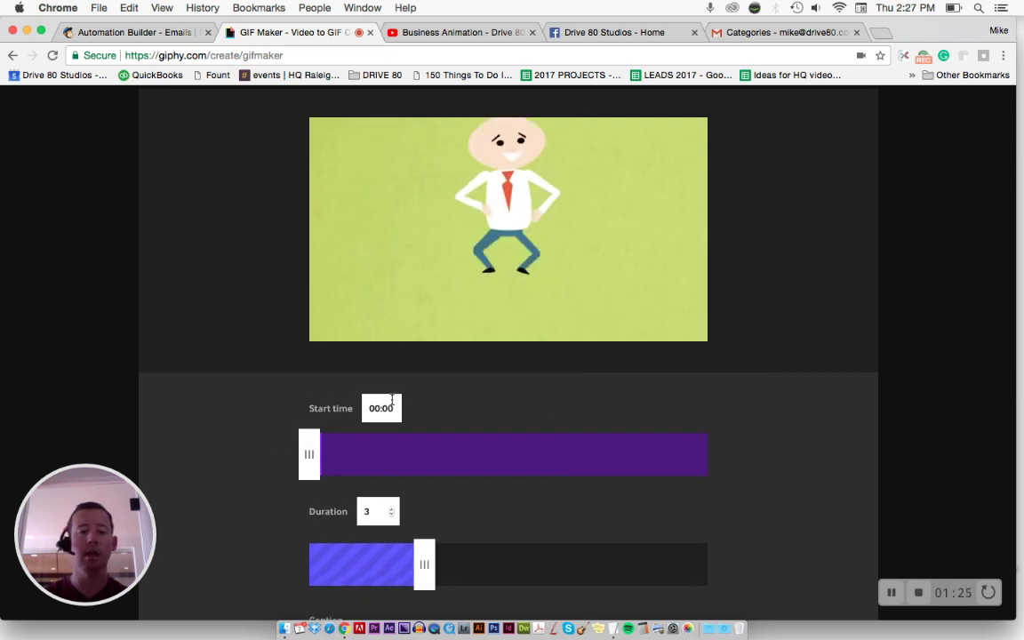
pyautogui.scroll(-1, 392, 395)
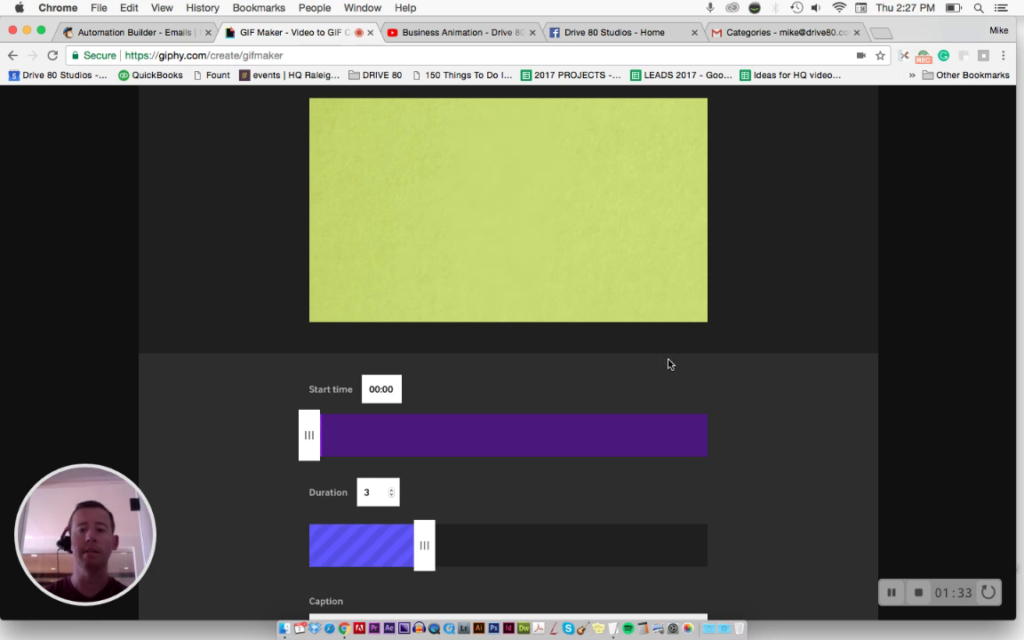
pyautogui.moveTo(425, 542); pyautogui.dragTo(563, 542)
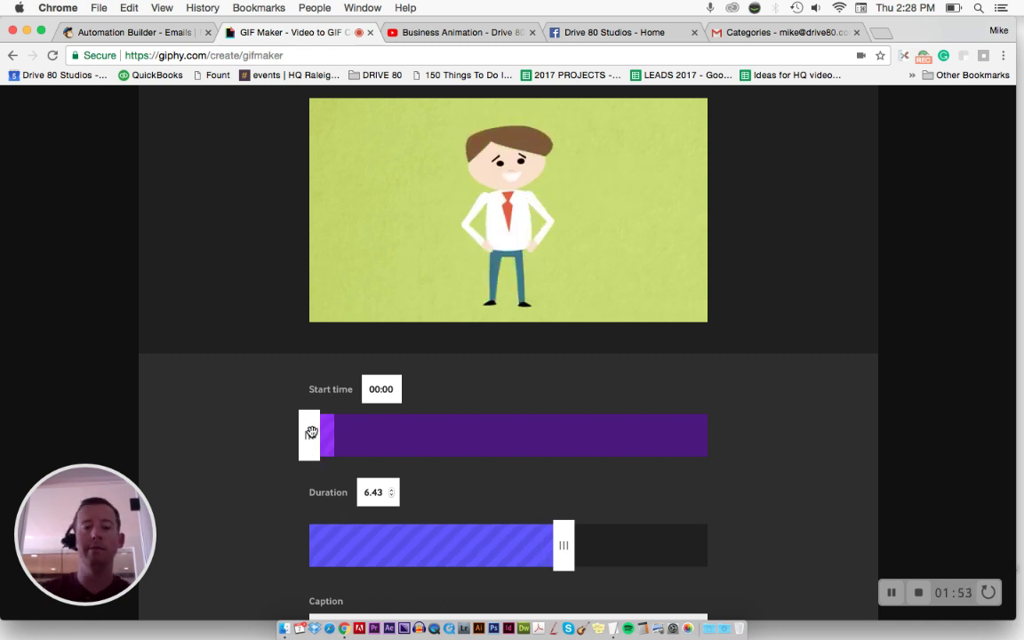
pyautogui.moveTo(311, 433); pyautogui.dragTo(382, 427)
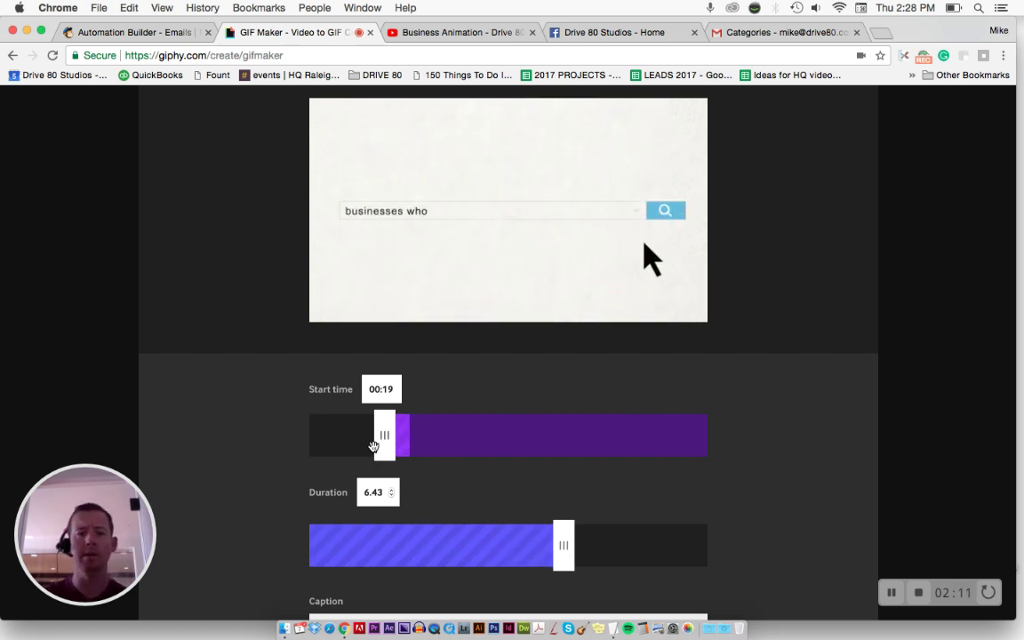
pyautogui.moveTo(383, 439); pyautogui.dragTo(492, 433)
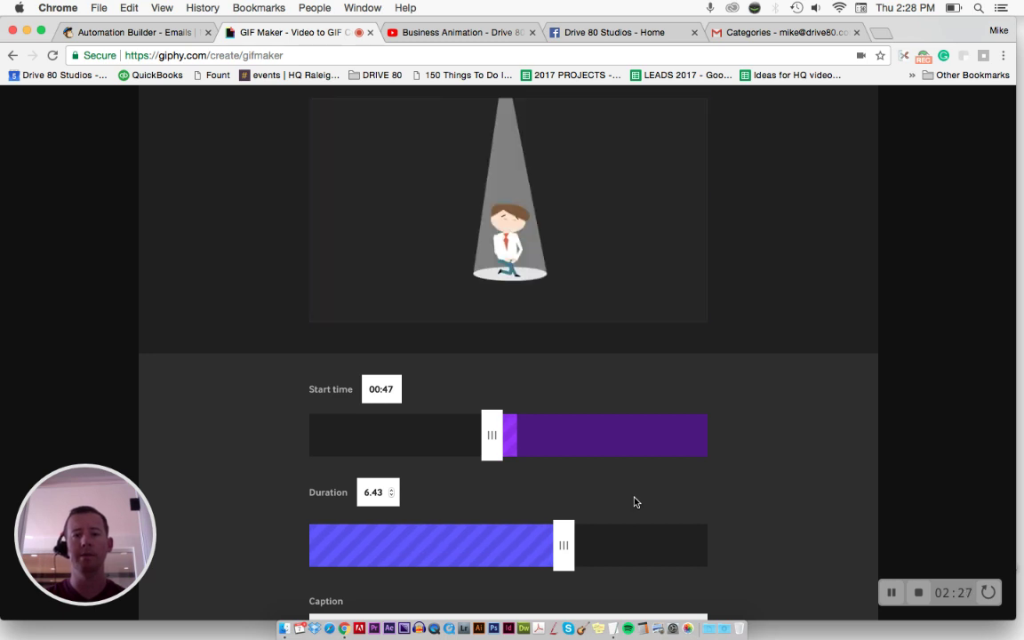
# Shorten the clip's duration to 5.4 seconds, keeping the start time at 00:47
pyautogui.moveTo(575, 552); pyautogui.dragTo(533, 553)
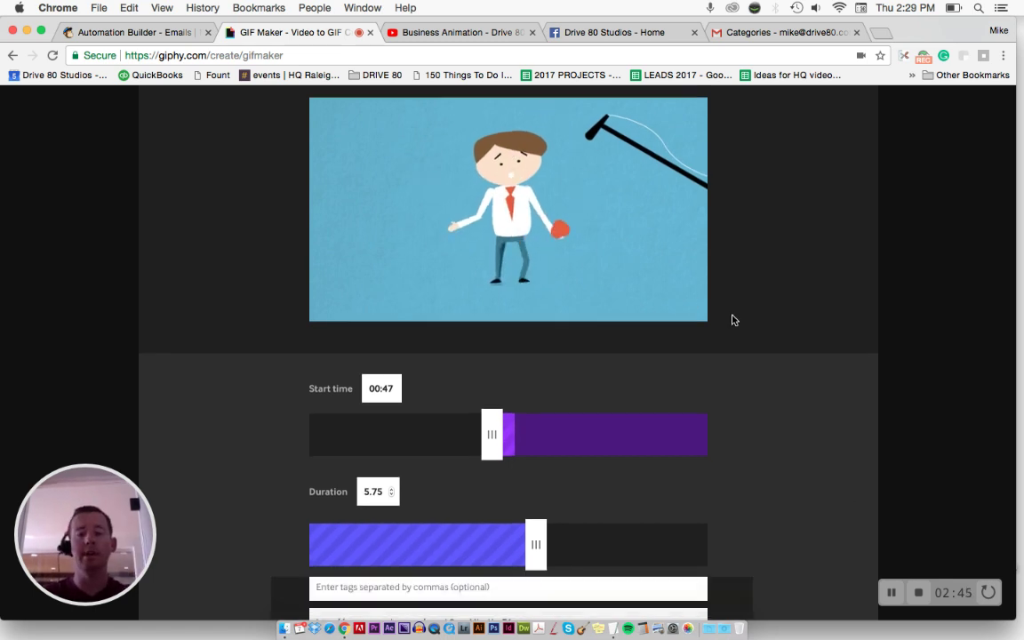
pyautogui.scroll(-3, 729, 320)
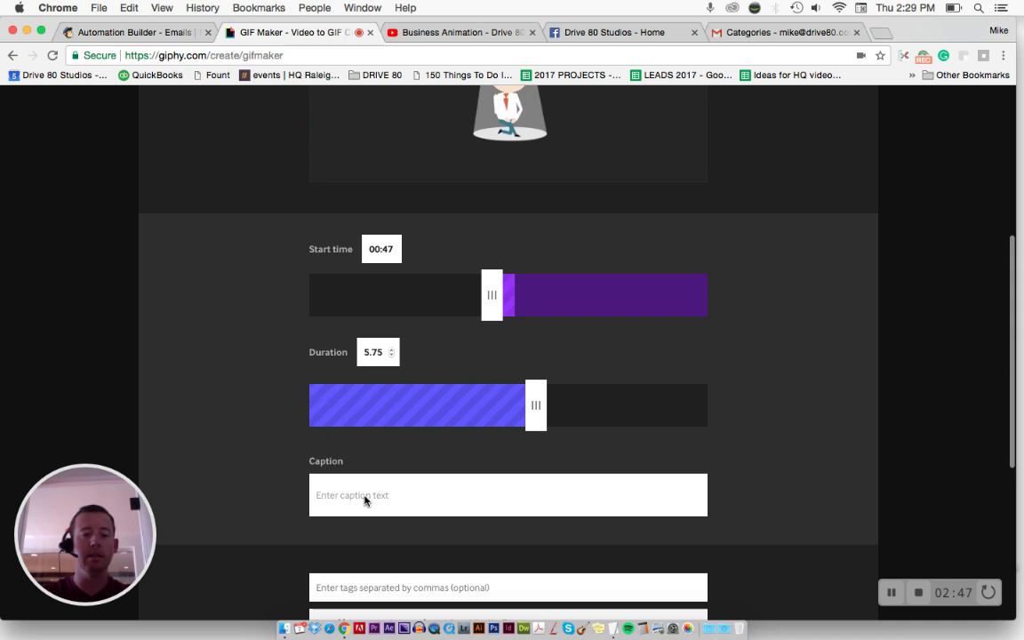
pyautogui.scroll(3, 274, 421)
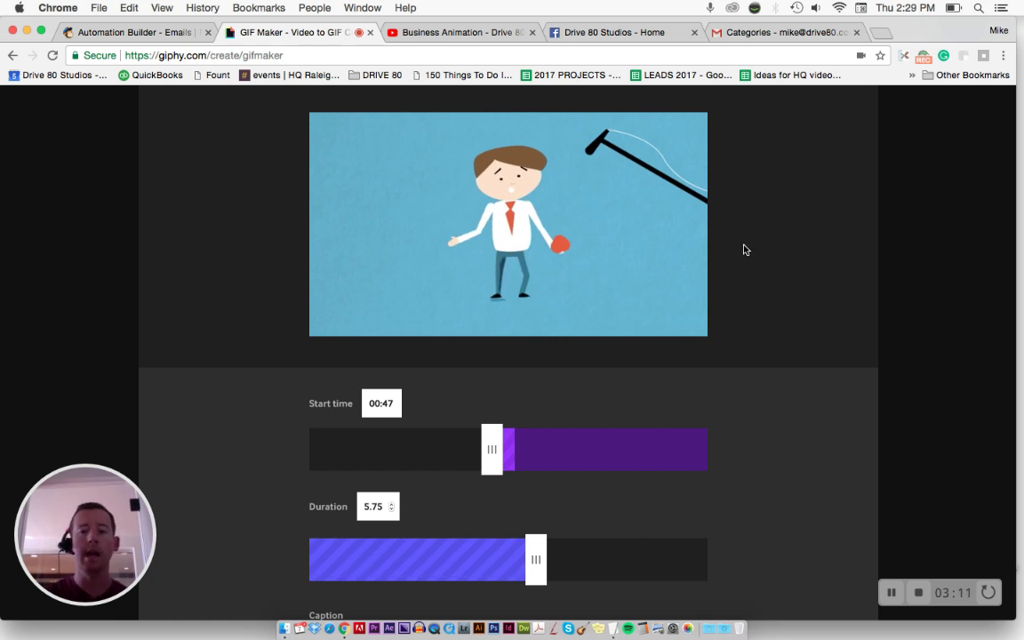
pyautogui.scroll(-1, 745, 250)
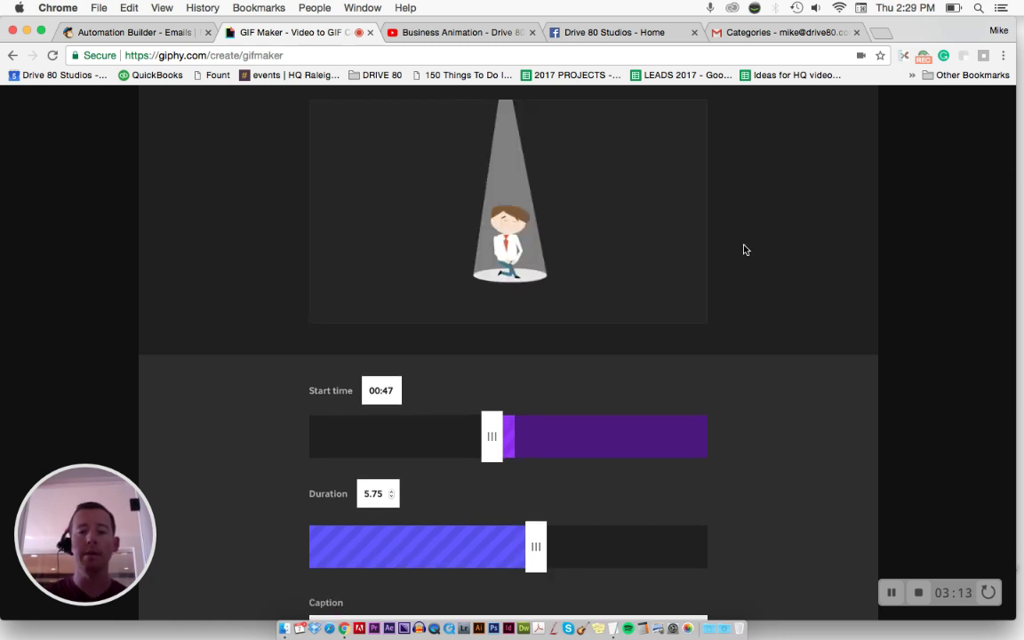
pyautogui.moveTo(534, 546); pyautogui.dragTo(518, 546)
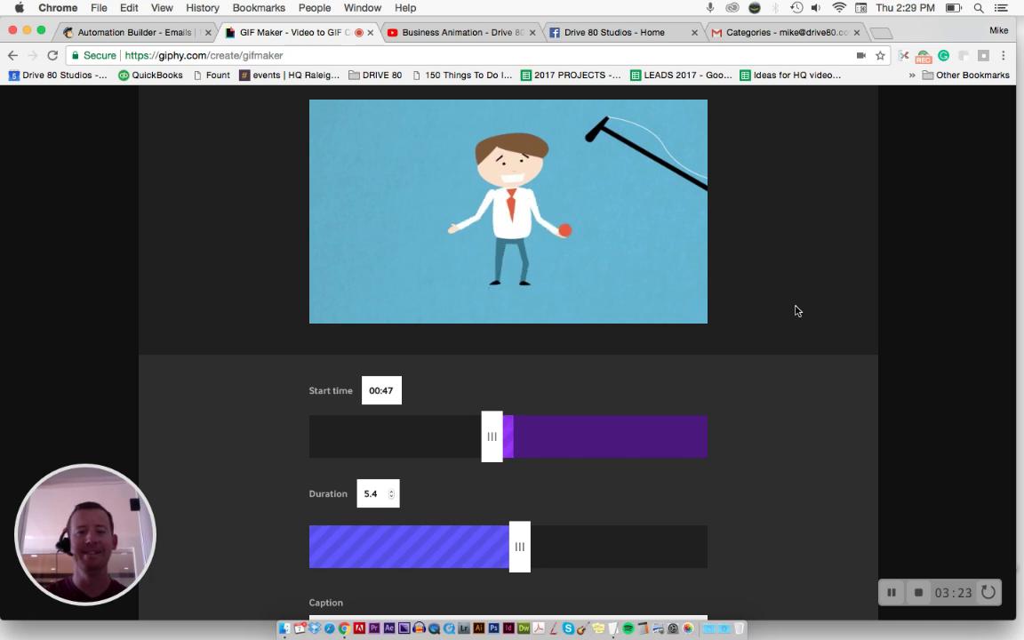
# Add the caption "Don't PEE Yourself. Get an Animation." to the GIF
pyautogui.scroll(-3, 795, 308)
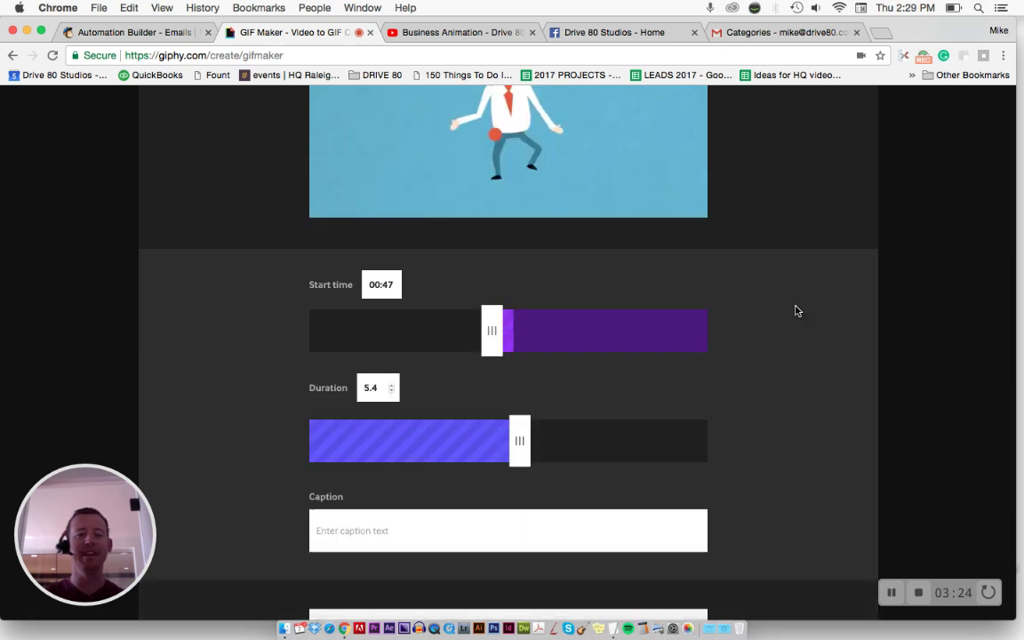
pyautogui.click(334, 543)
pyautogui.write("Don't ")
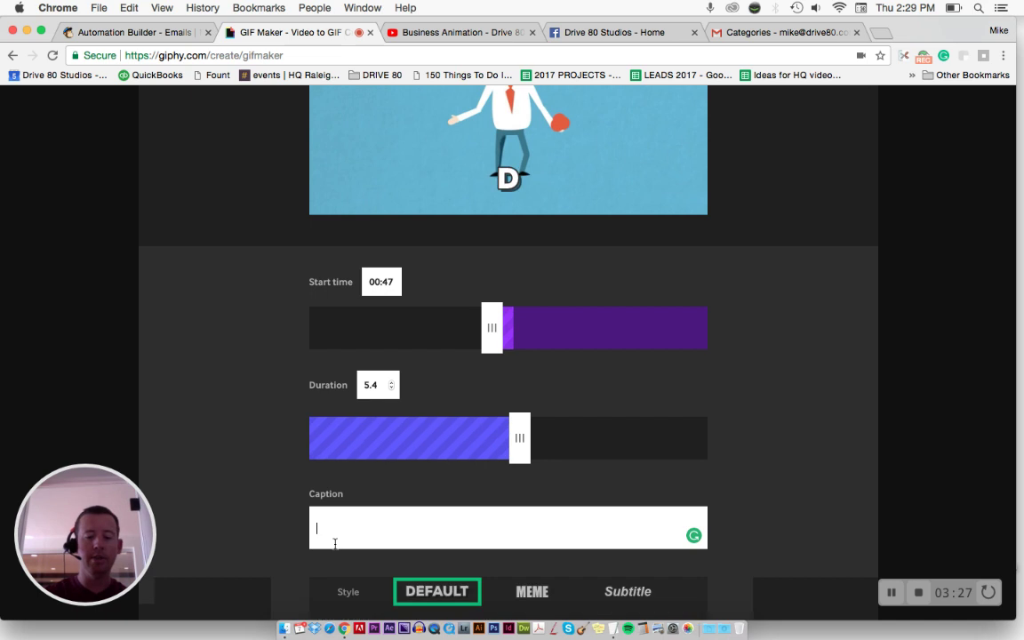
pyautogui.write('PEE Yourelf')
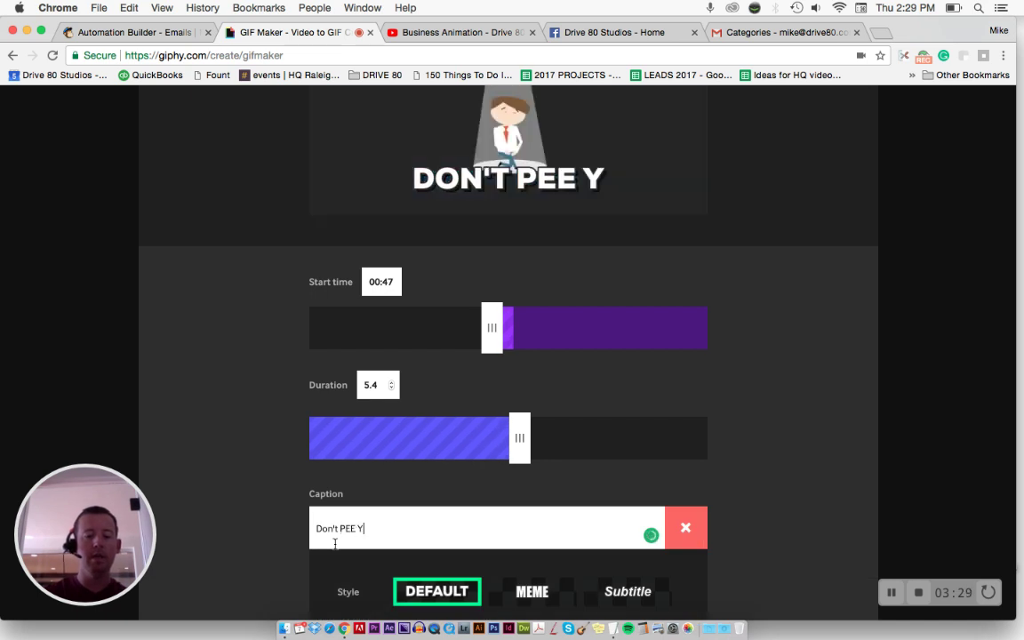
pyautogui.press('BackSpace')
pyautogui.press('BackSpace')
pyautogui.press('BackSpace')
pyautogui.press('BackSpace')
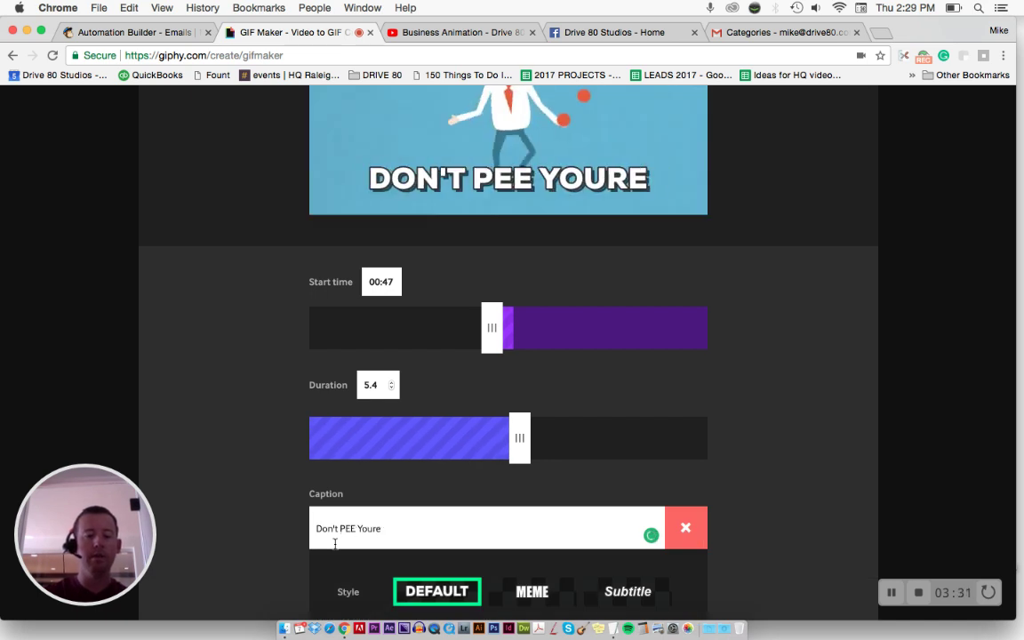
pyautogui.write('rsel')
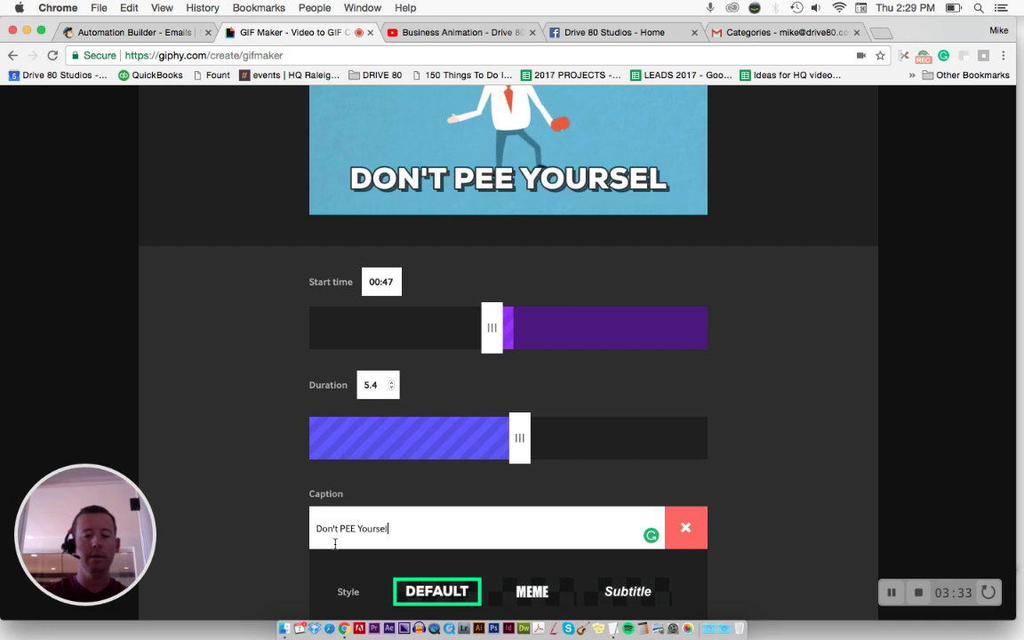
pyautogui.write('f. G')
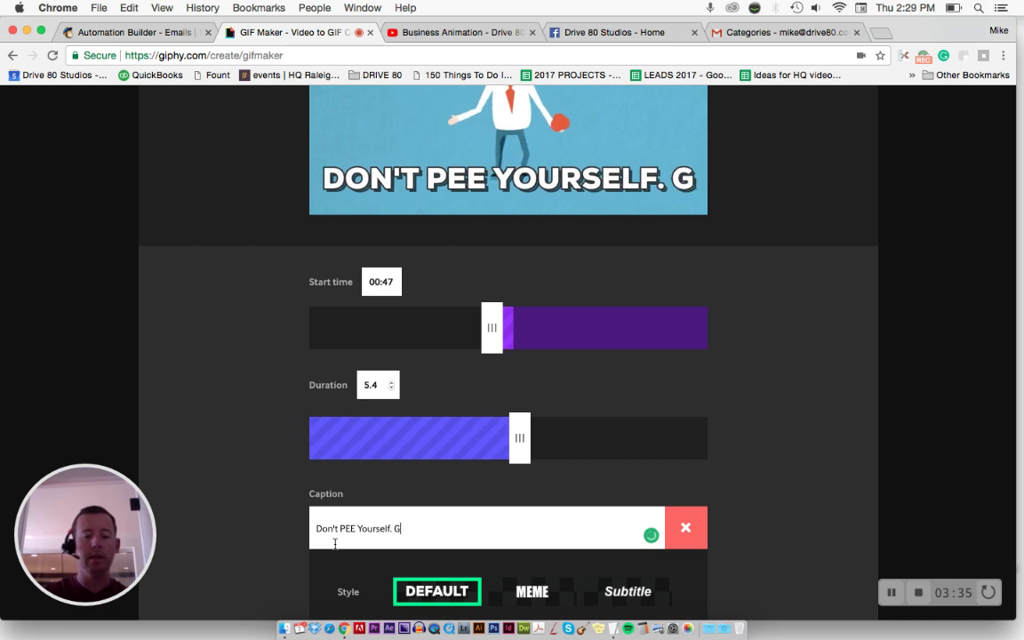
pyautogui.write('et an Animation')
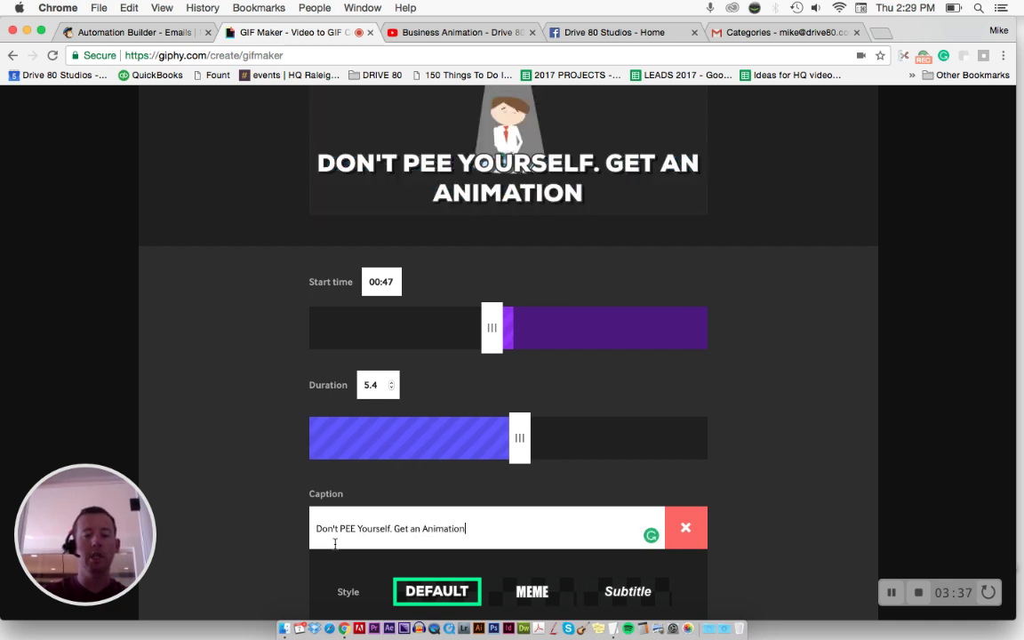
pyautogui.write('.')
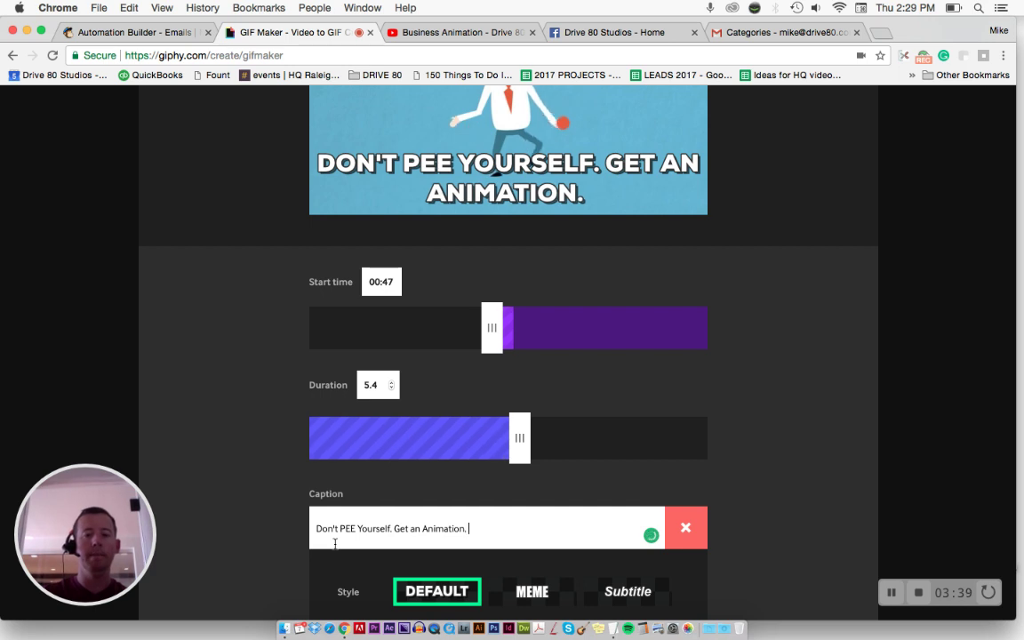
# Try the Meme and Subtitle styles on the caption and return it to the Default style
pyautogui.scroll(3, 612, 467)
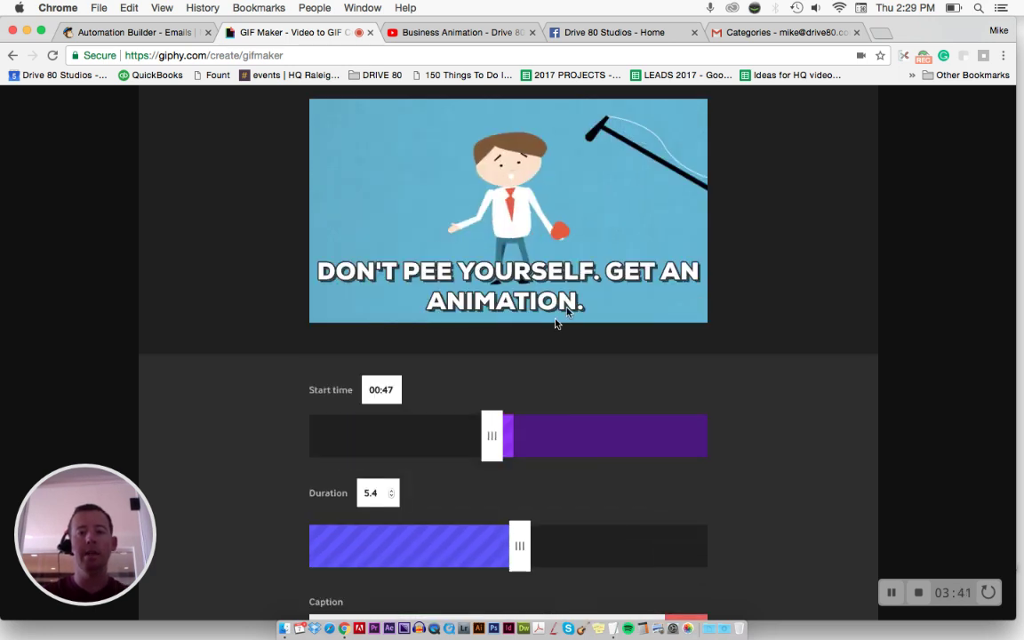
pyautogui.scroll(-4, 626, 276)
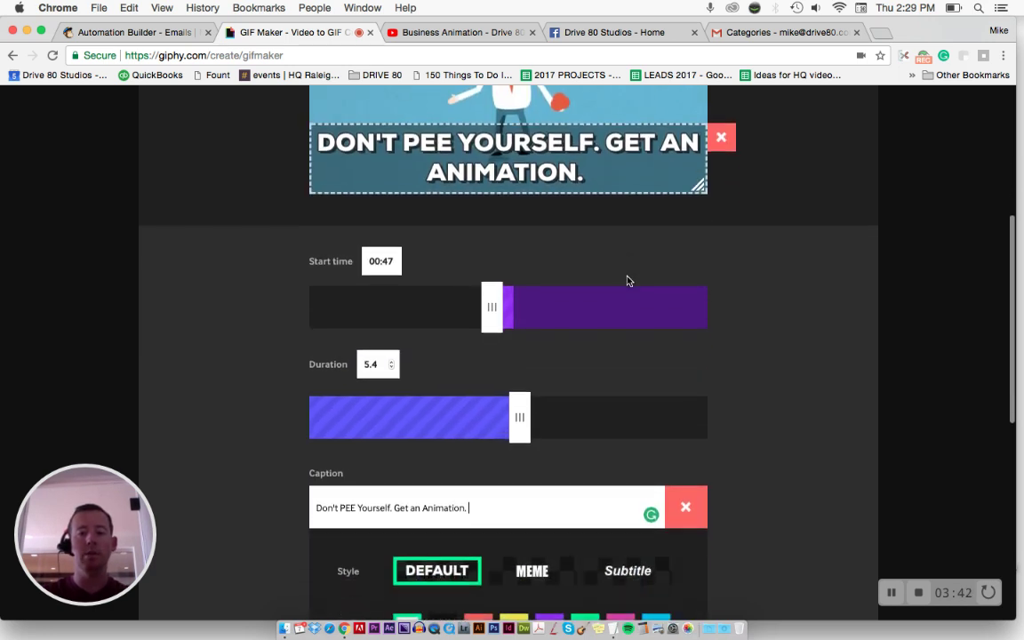
pyautogui.click(532, 562)
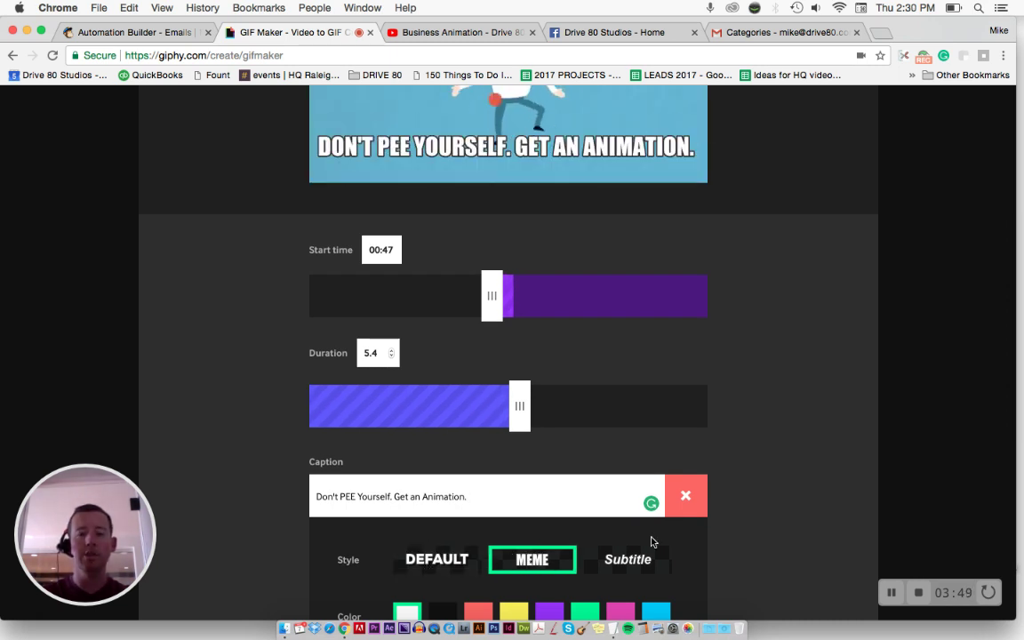
pyautogui.click(631, 559)
pyautogui.click(467, 559)
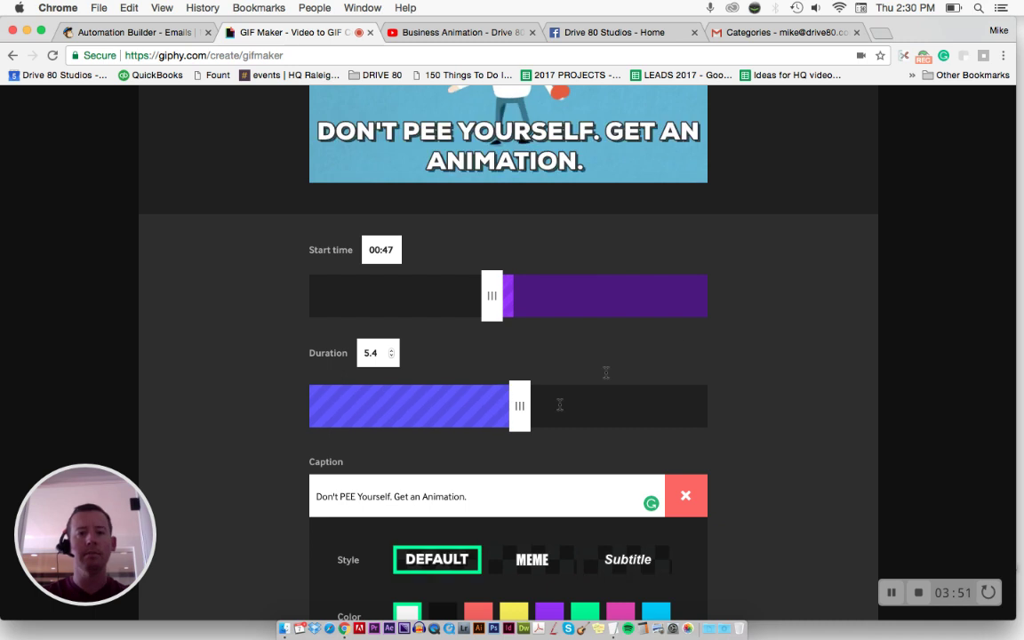
# Try red, purple and green for the caption text and set the color back to white
pyautogui.scroll(-2, 692, 381)
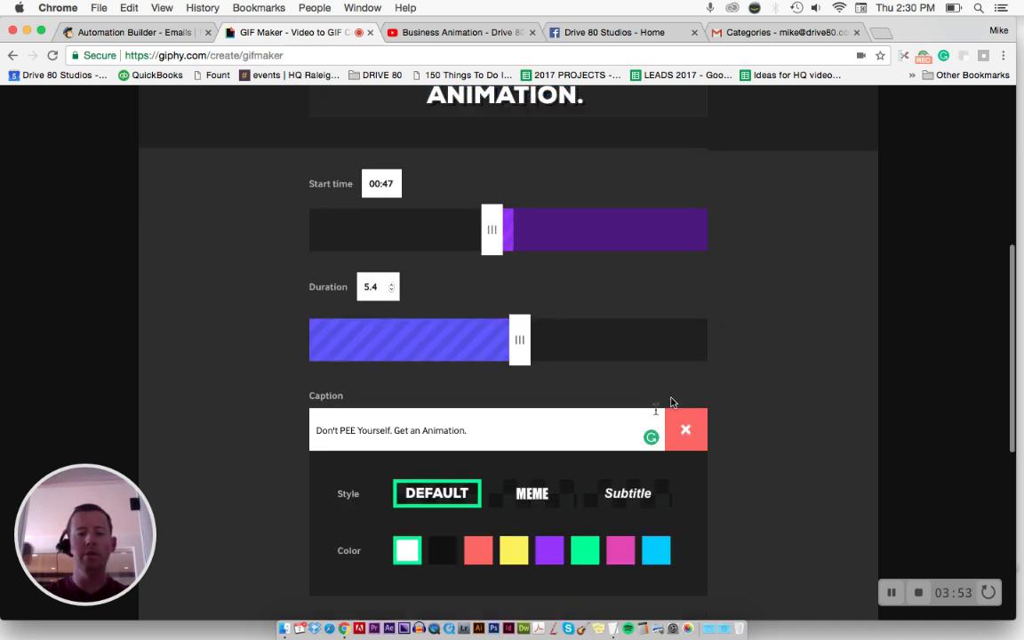
pyautogui.click(475, 553)
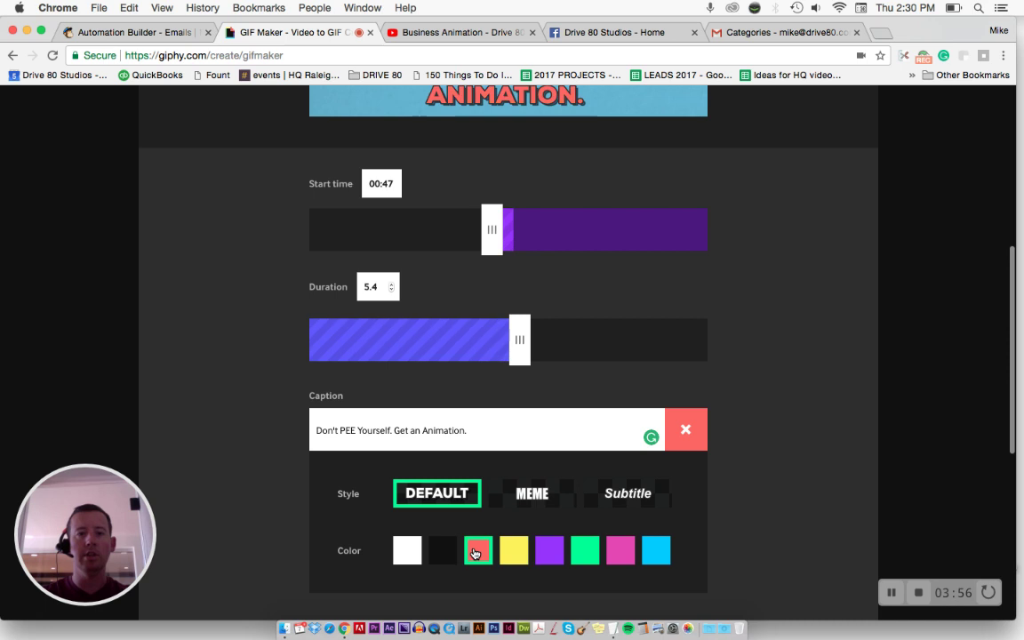
pyautogui.click(549, 552)
pyautogui.click(600, 557)
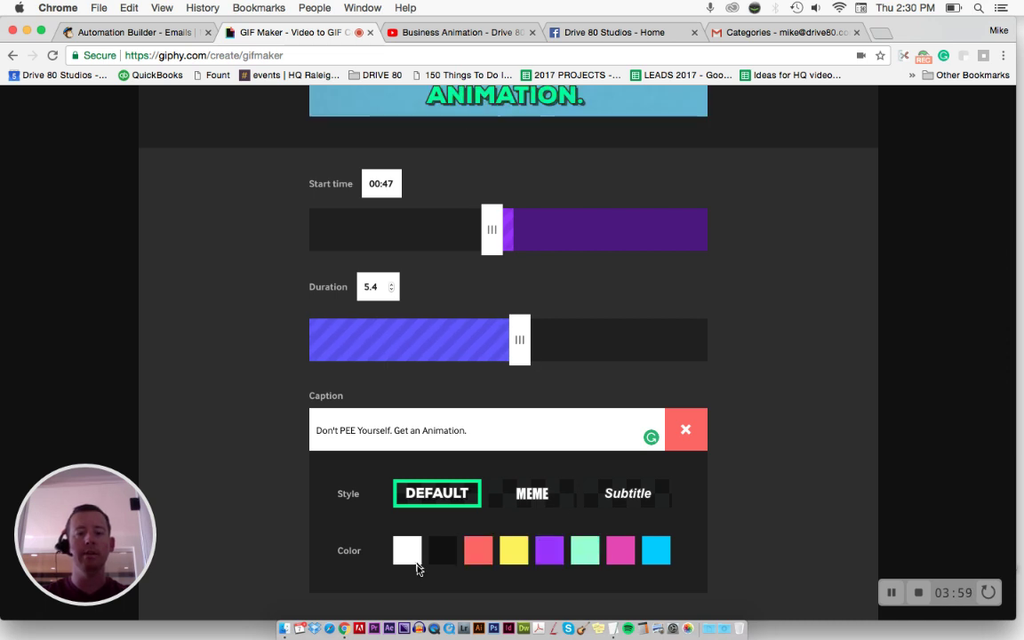
pyautogui.click(412, 552)
pyautogui.scroll(3, 670, 411)
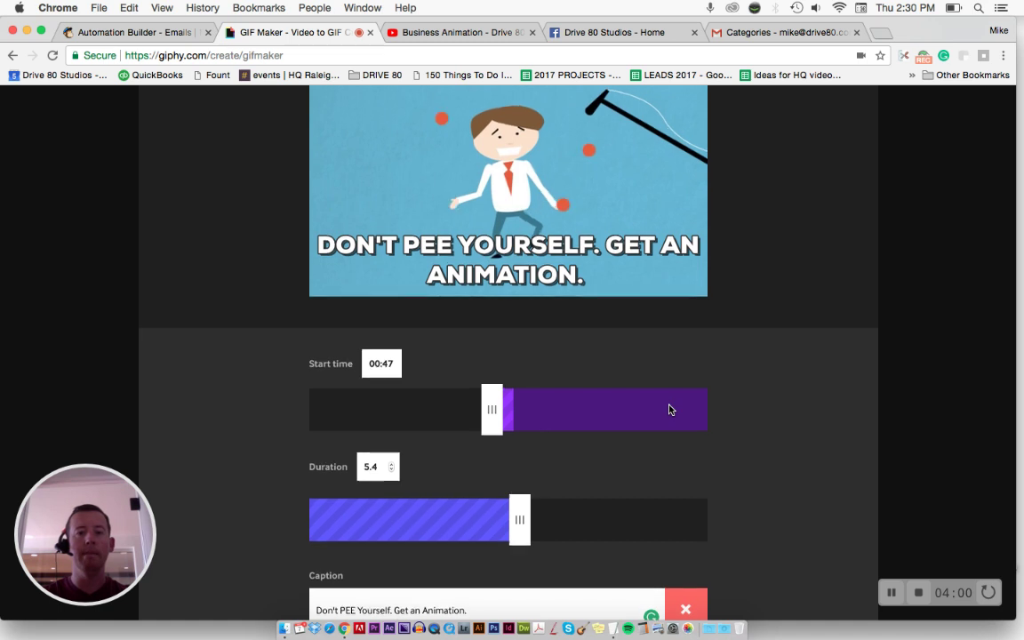
# Shrink the caption box to about two-thirds of the frame width and center it along the bottom of the GIF preview
pyautogui.scroll(2, 667, 409)
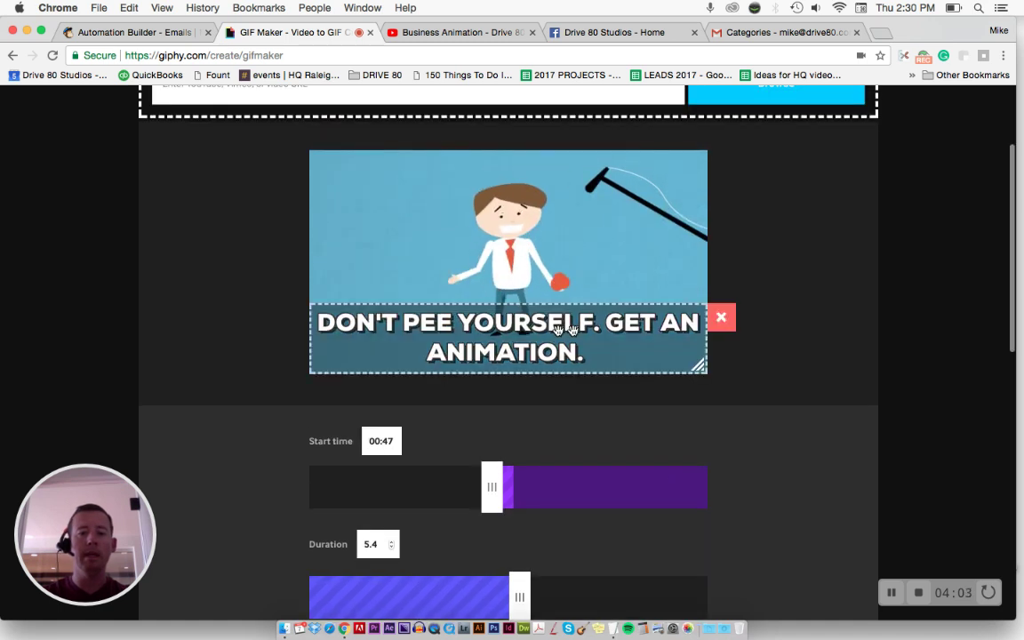
pyautogui.moveTo(699, 365); pyautogui.dragTo(569, 360)
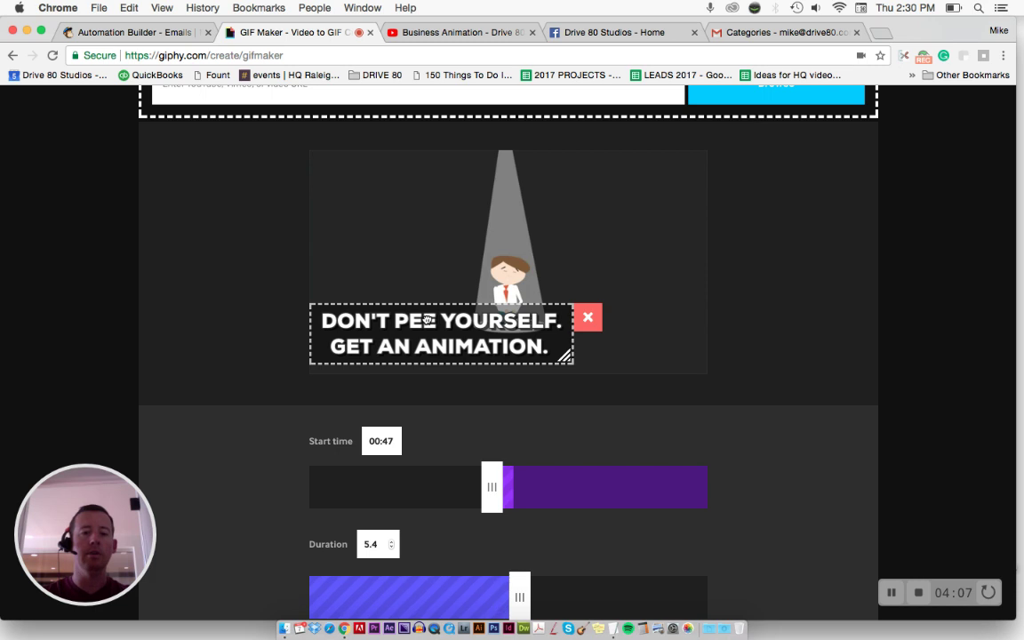
pyautogui.moveTo(435, 309); pyautogui.dragTo(495, 342)
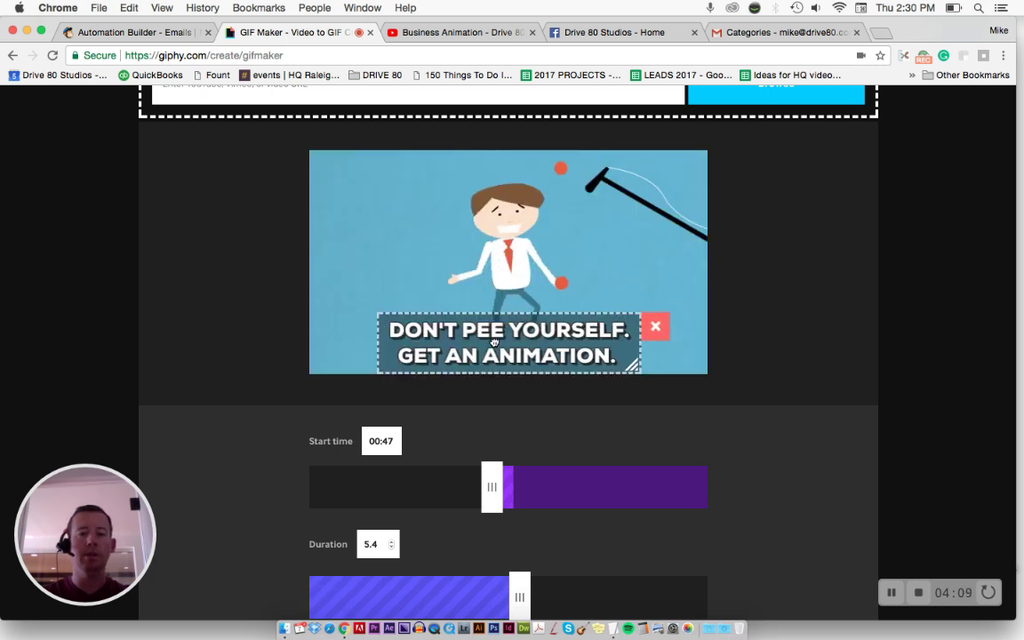
# Shorten the clip's duration to 5.01 seconds
pyautogui.scroll(-1, 544, 486)
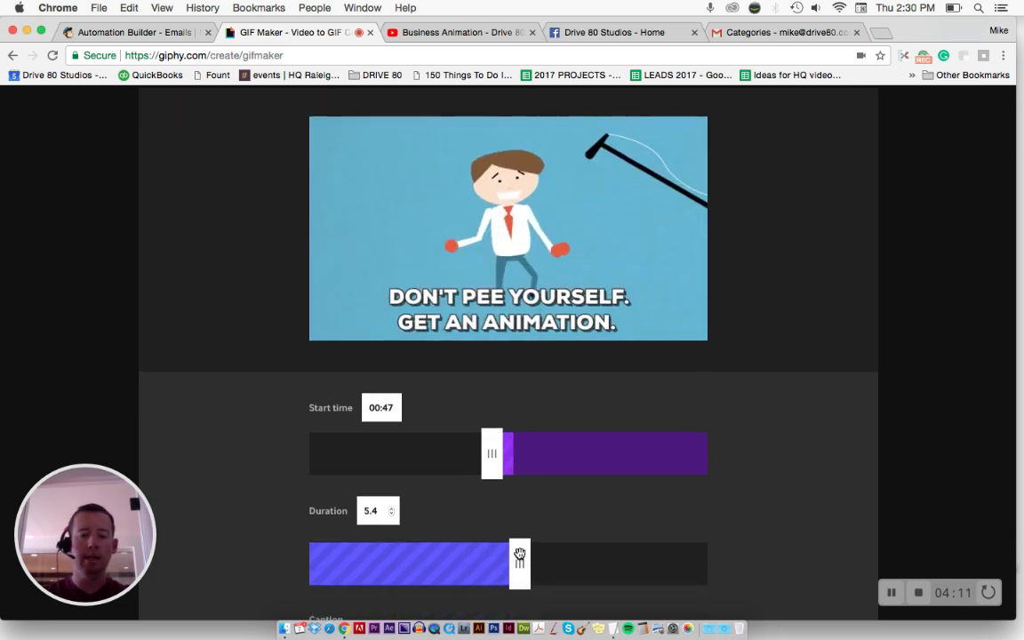
pyautogui.moveTo(519, 560); pyautogui.dragTo(504, 559)
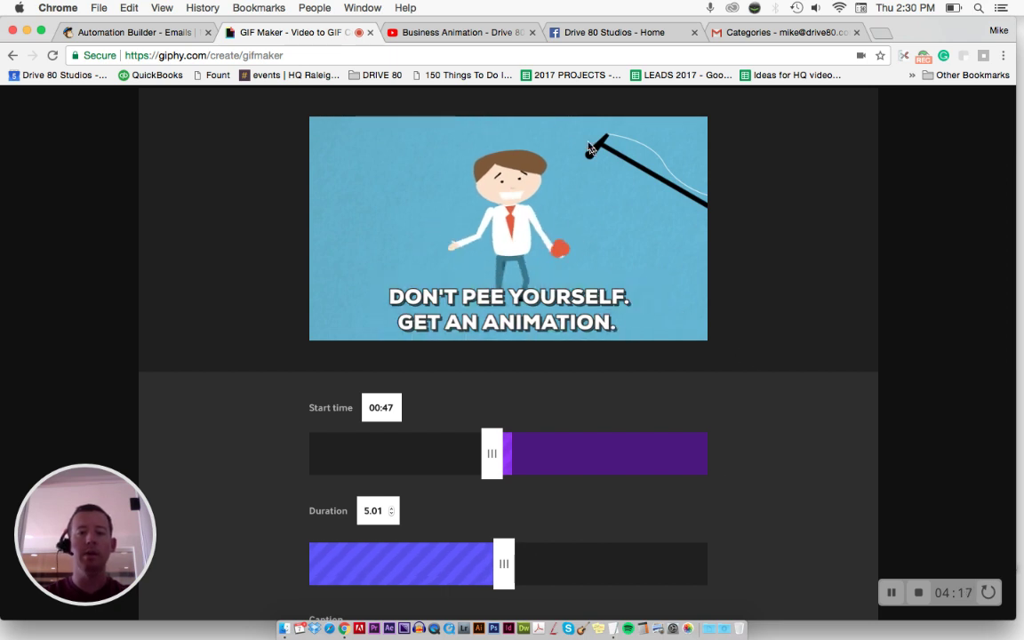
# Tag the GIF with "animation" and create it as a public GIF
pyautogui.scroll(-5, 730, 256)
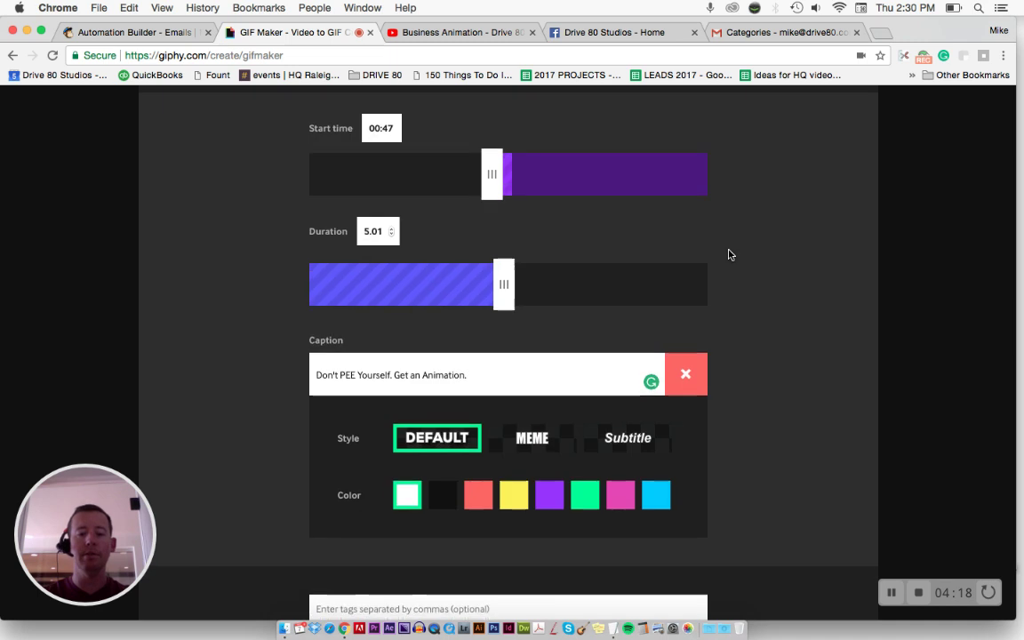
pyautogui.scroll(-3, 731, 258)
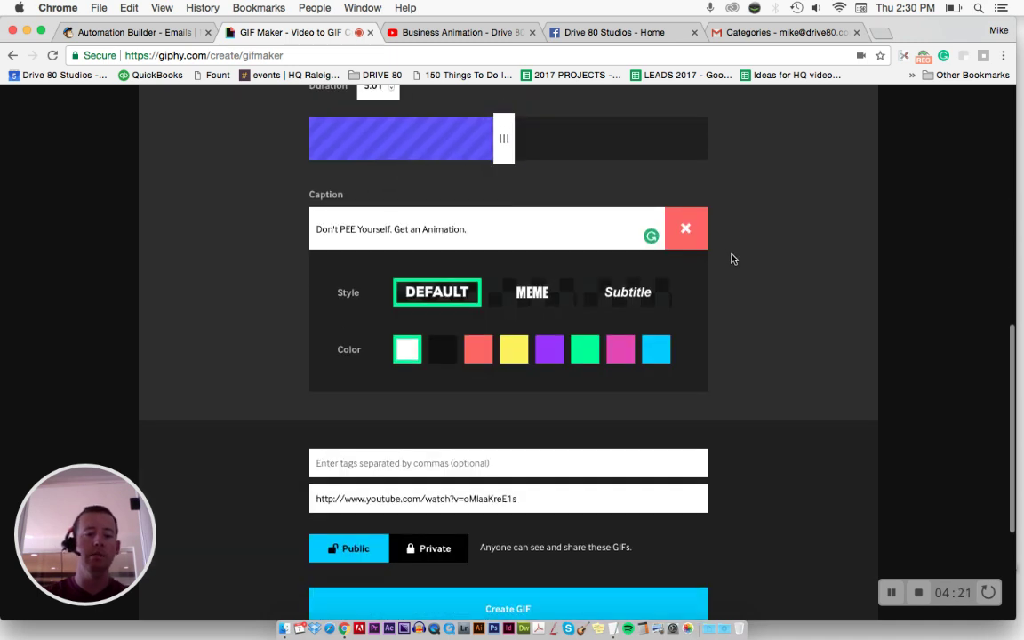
pyautogui.click(423, 431)
pyautogui.write('ani')
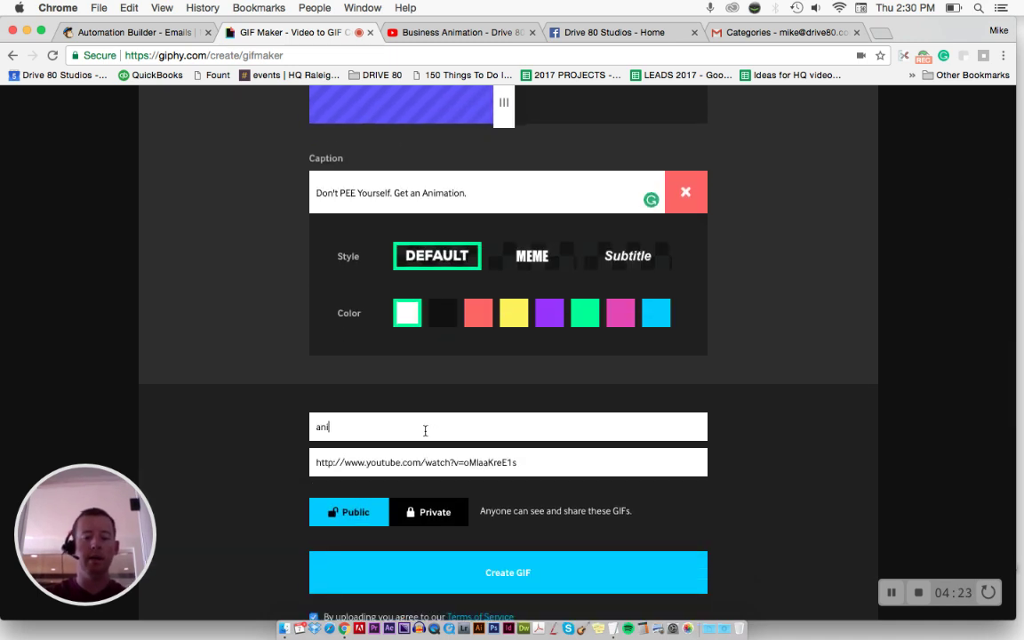
pyautogui.write('mation')
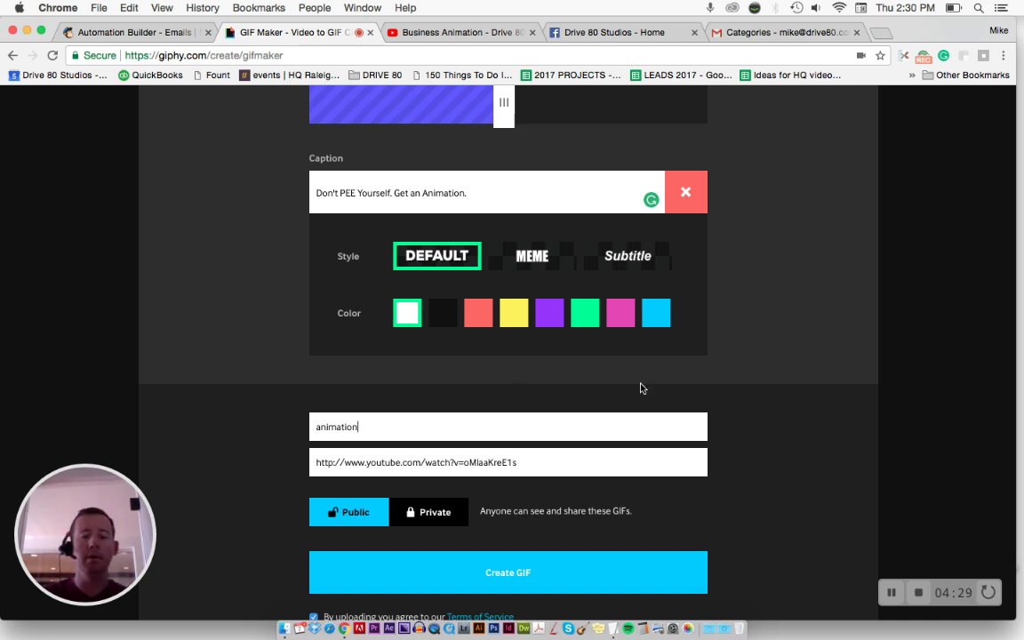
pyautogui.scroll(-2, 710, 280)
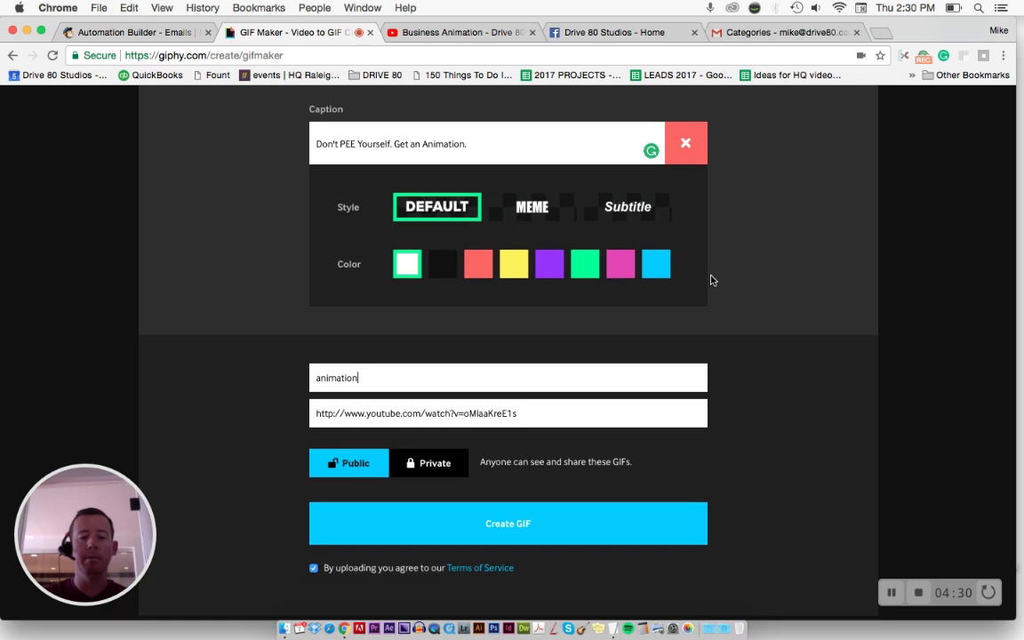
pyautogui.click(511, 526)
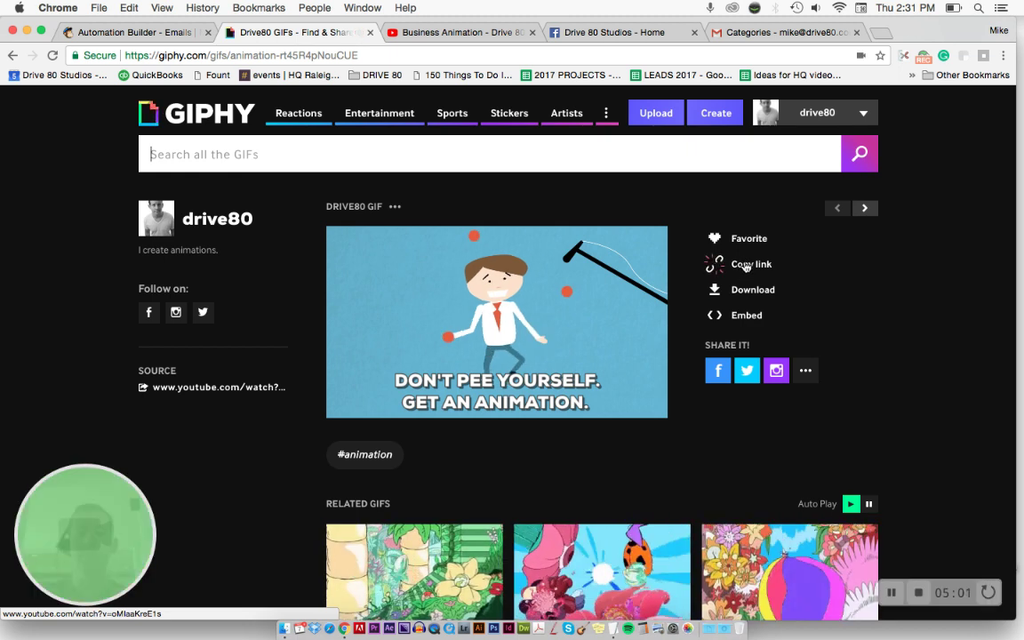
# Copy the GIF's short link and publish it in a new post on the Drive 80 Studios Facebook page
pyautogui.click(746, 265)
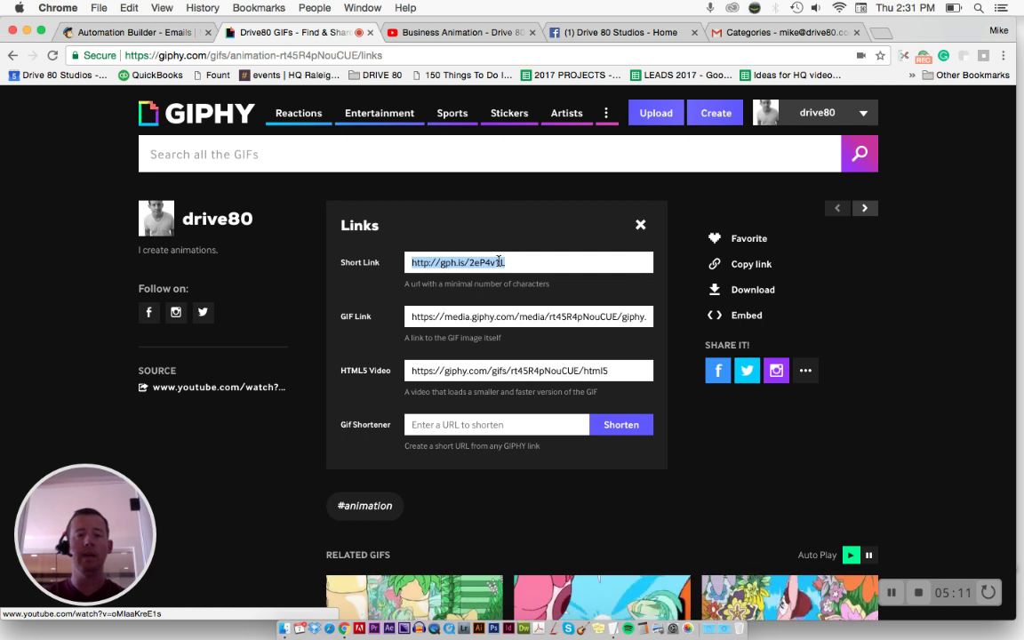
pyautogui.click(499, 261)
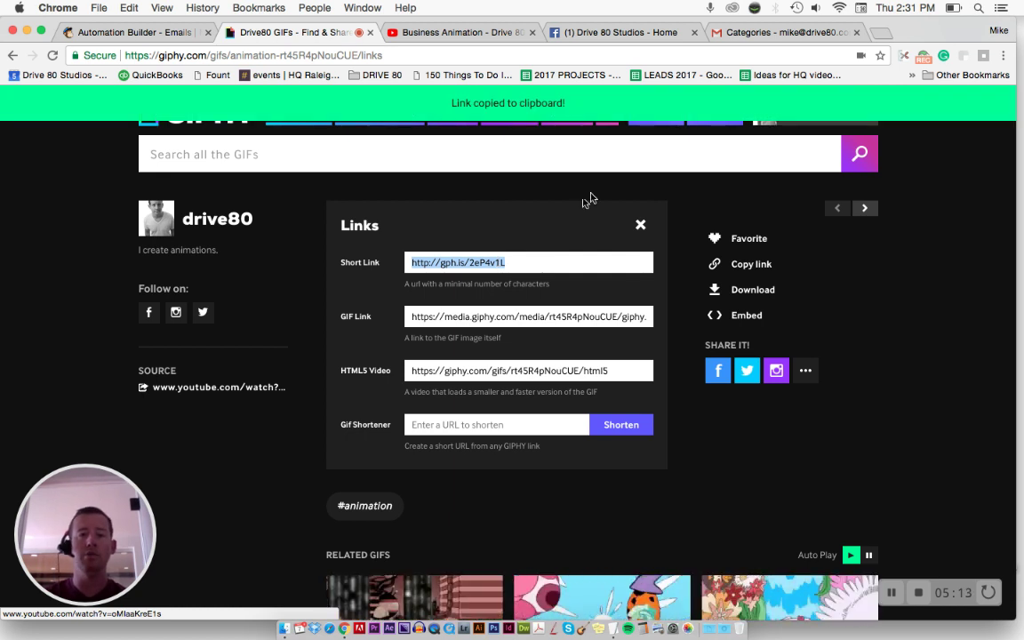
pyautogui.click(610, 33)
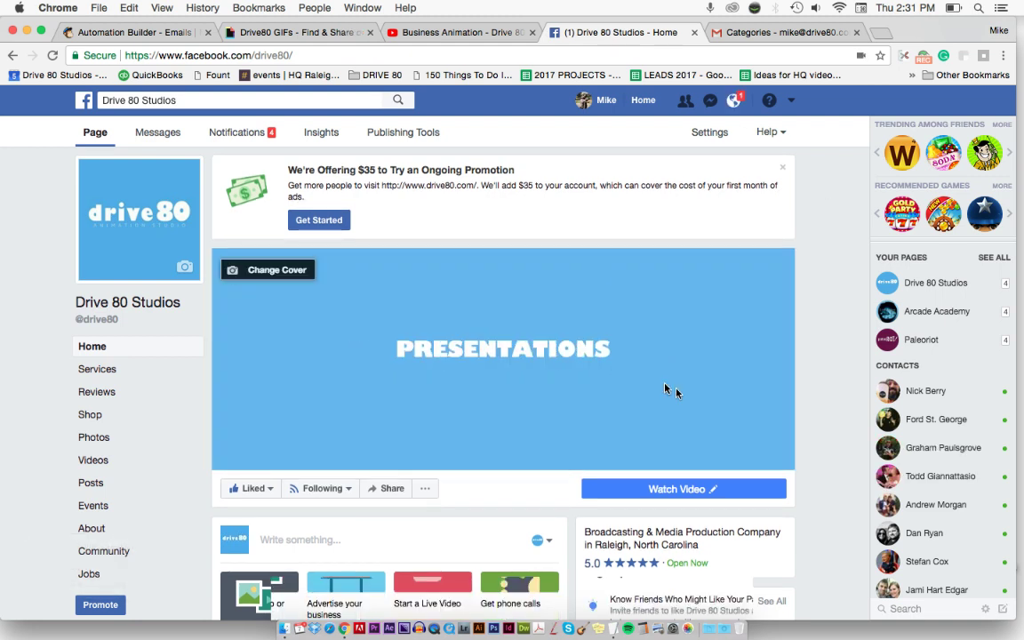
pyautogui.scroll(-1, 739, 267)
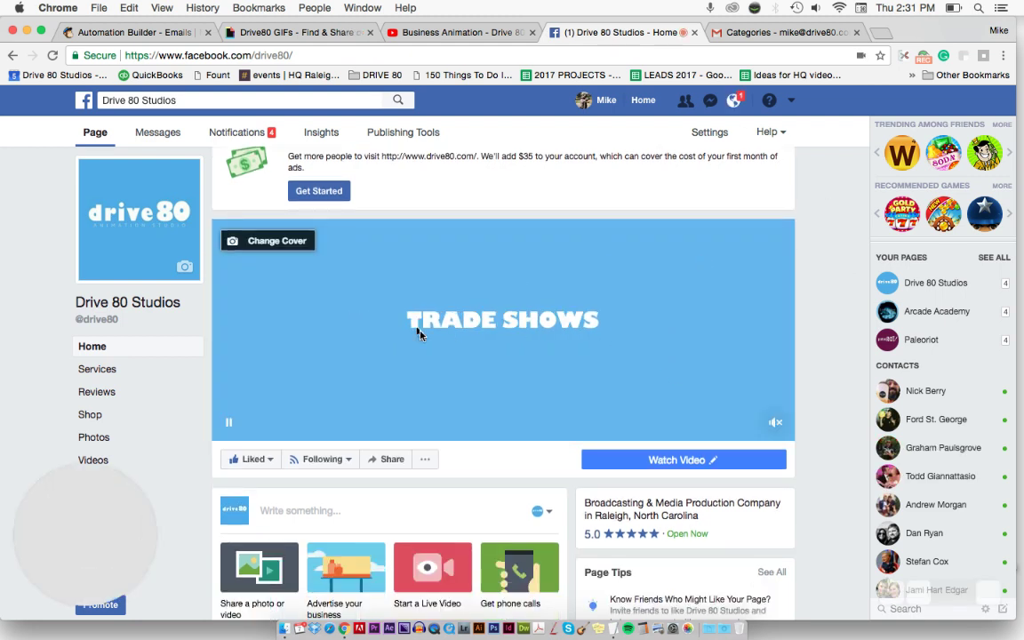
pyautogui.scroll(-3, 429, 309)
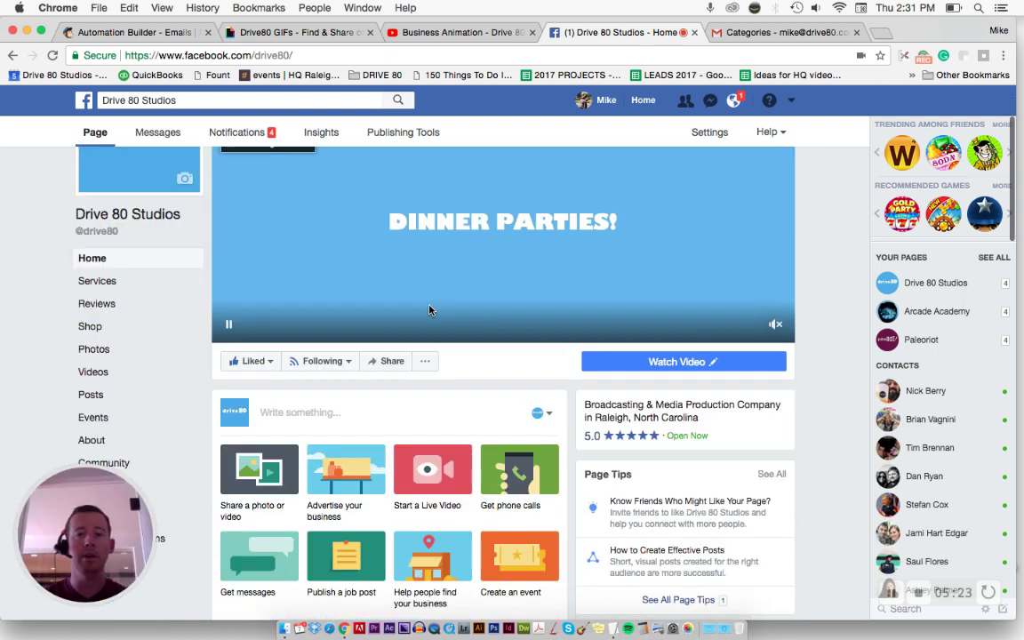
pyautogui.scroll(-3, 429, 310)
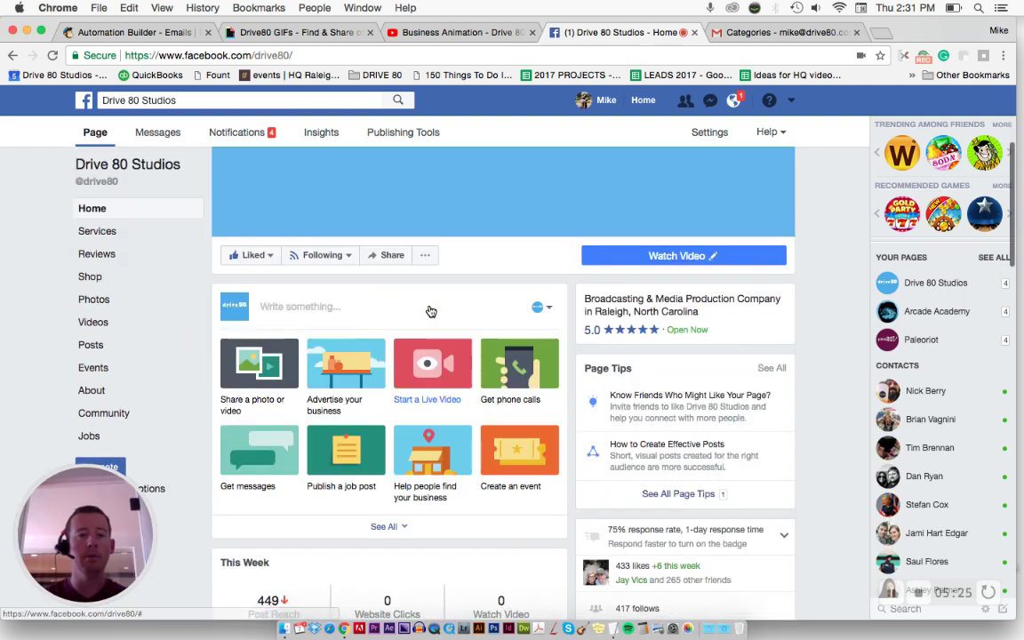
pyautogui.click(327, 305)
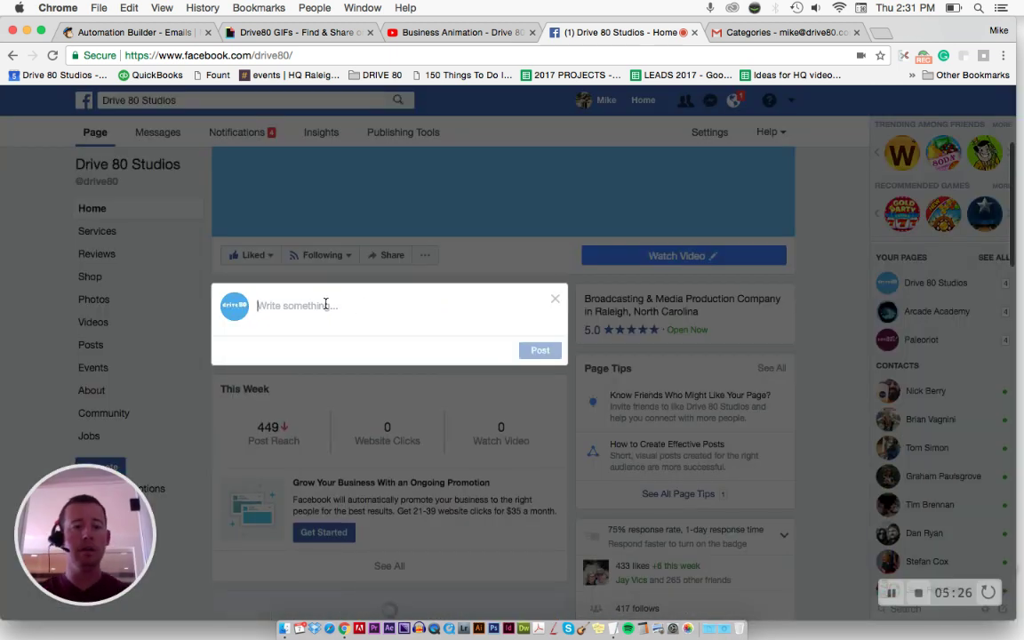
pyautogui.press('super+v')
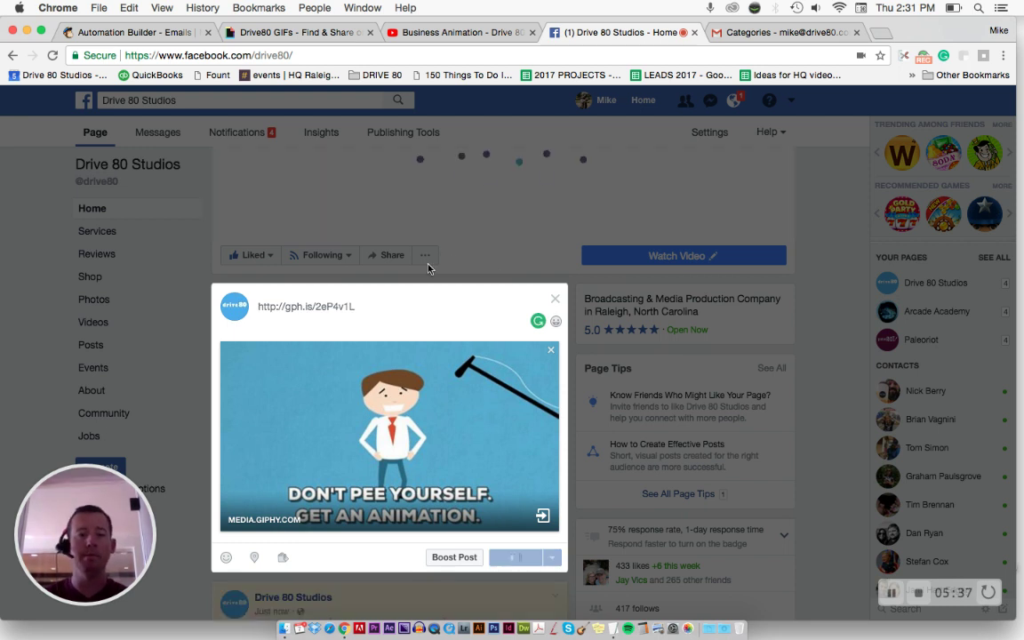
# Delete the newly published GIF link post from the Drive 80 Studios Facebook page
pyautogui.scroll(-1, 208, 297)
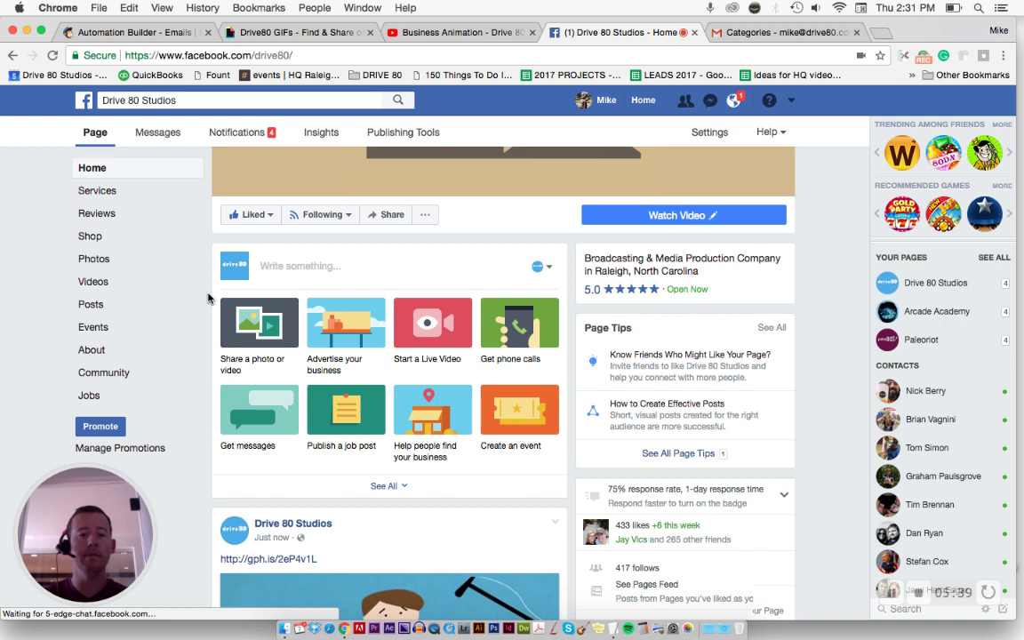
pyautogui.scroll(-2, 208, 298)
pyautogui.scroll(-7, 208, 298)
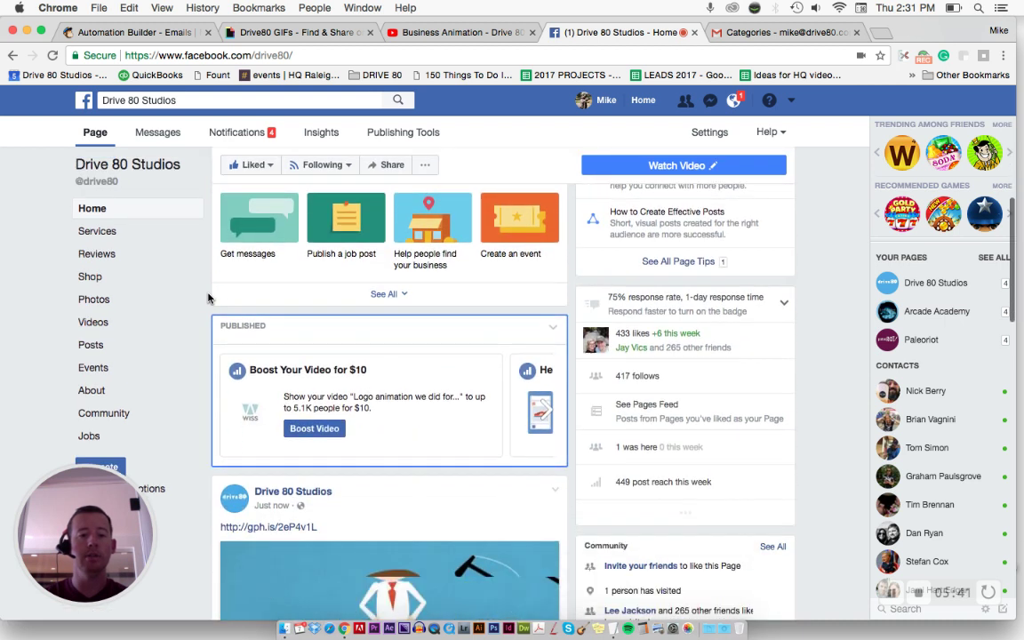
pyautogui.scroll(-1, 434, 292)
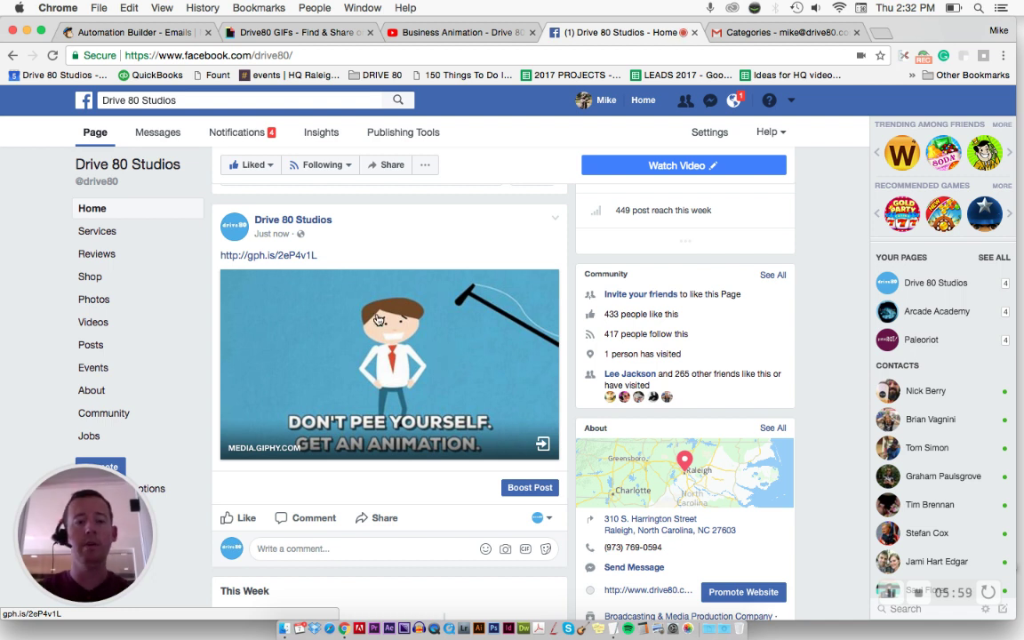
pyautogui.click(556, 219)
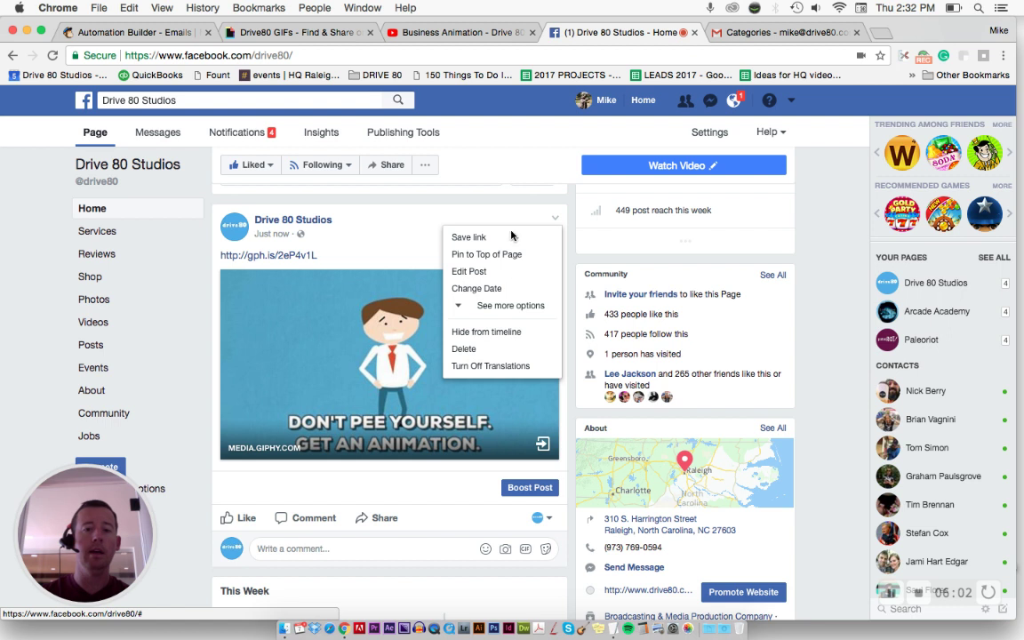
pyautogui.click(478, 354)
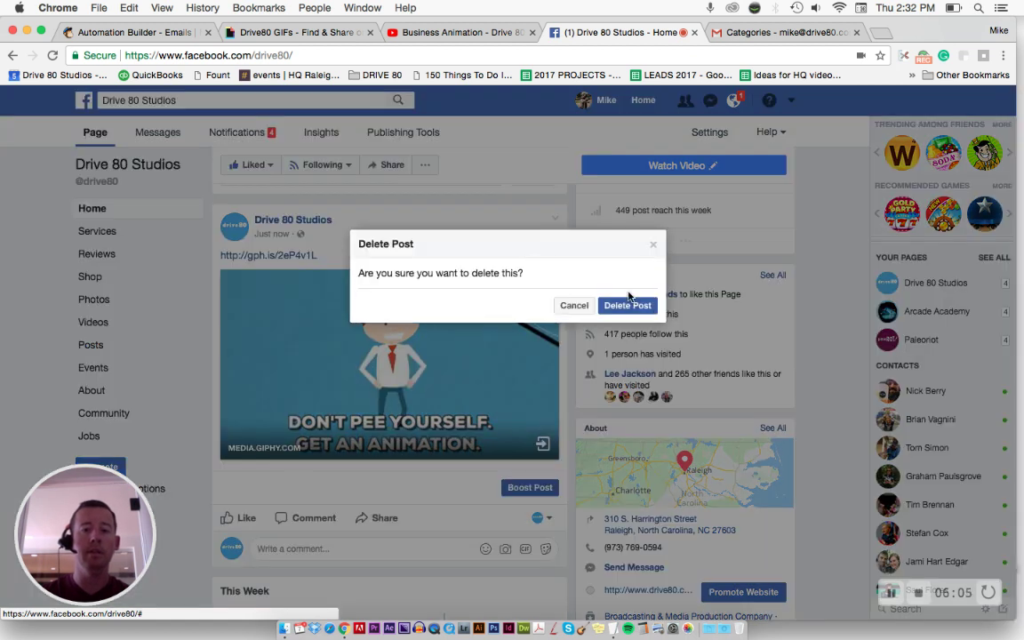
pyautogui.click(619, 308)
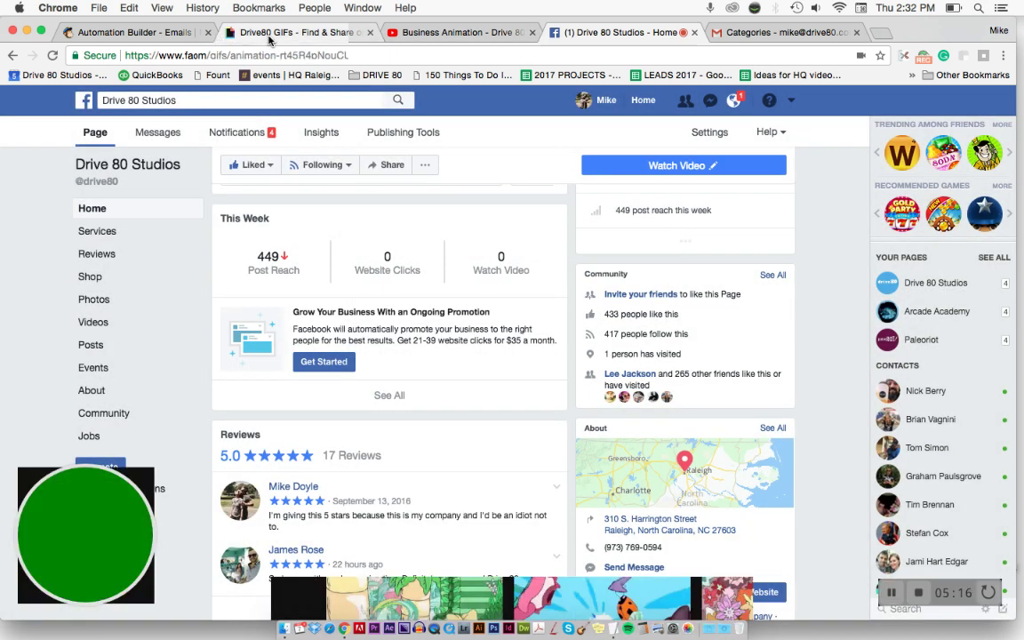
# Switch back to GIPHY and download the Social version of the GIF to the gif folder as drive80_peeing.gif
pyautogui.click(270, 33)
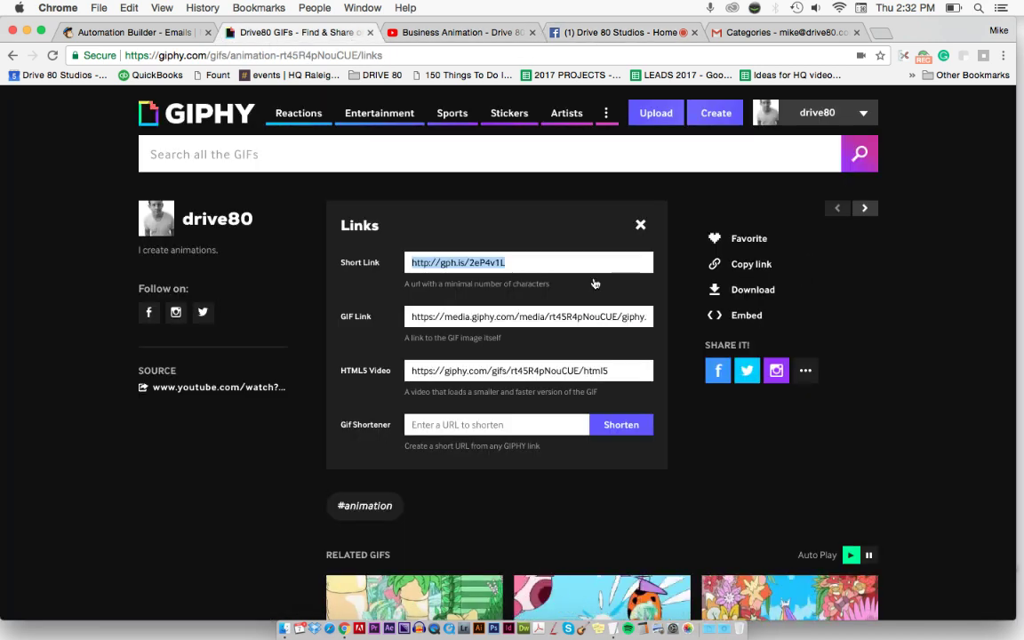
pyautogui.click(751, 291)
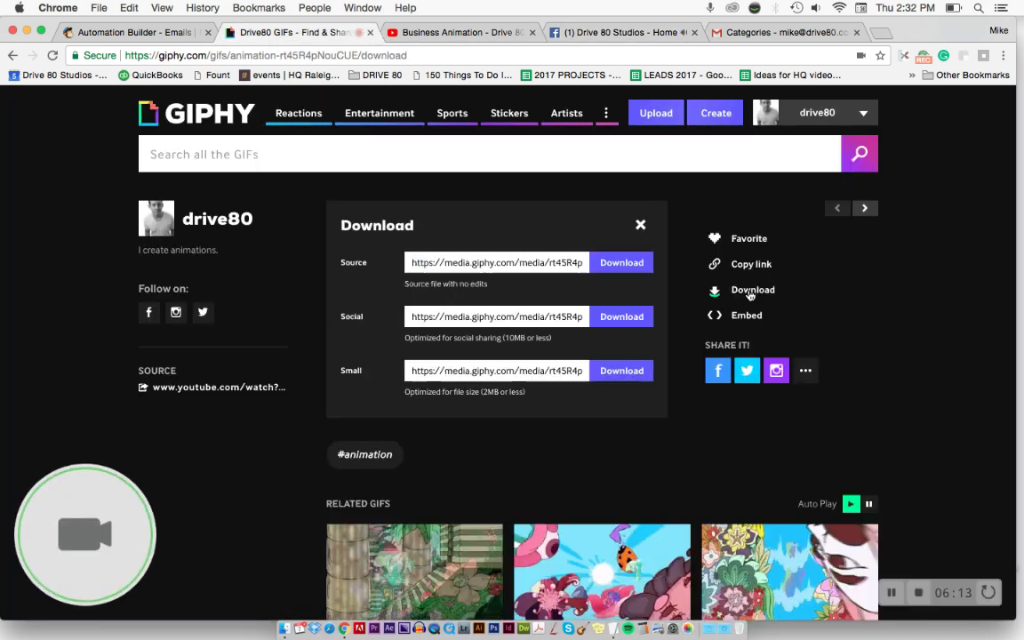
pyautogui.click(462, 259)
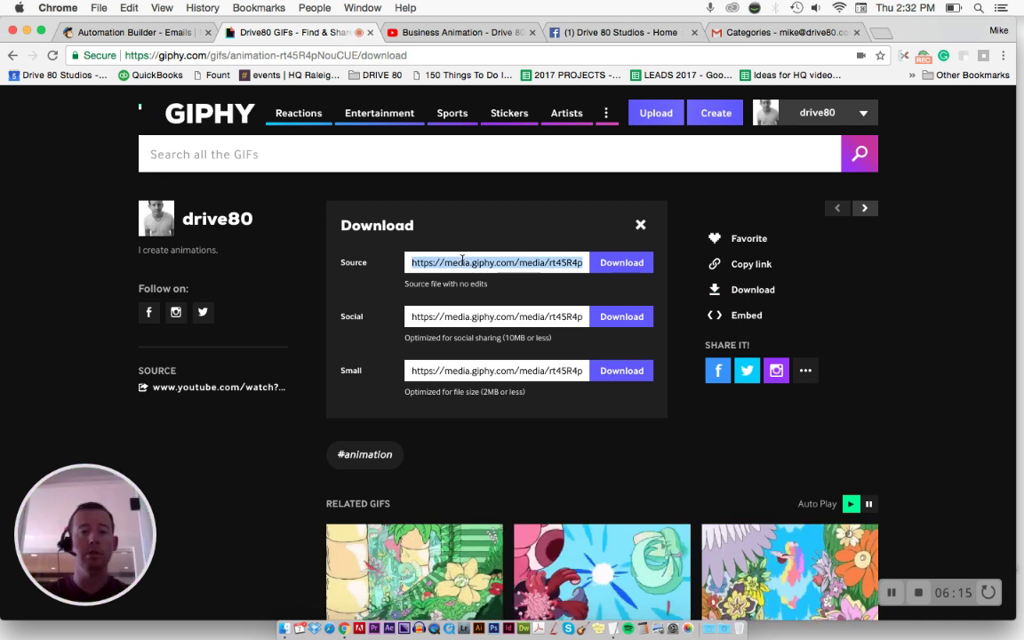
pyautogui.click(456, 324)
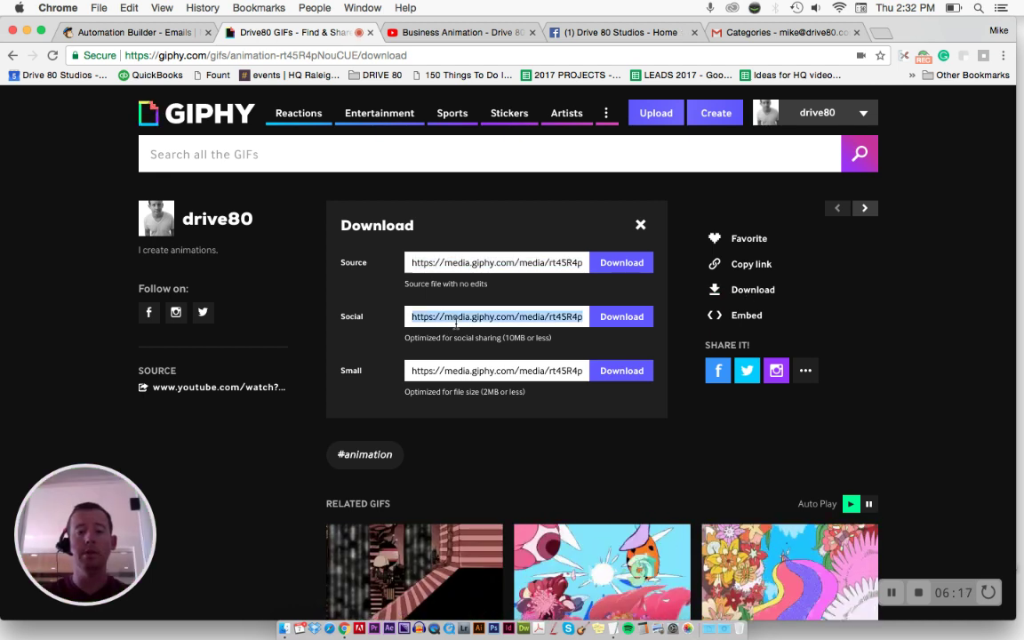
pyautogui.click(622, 322)
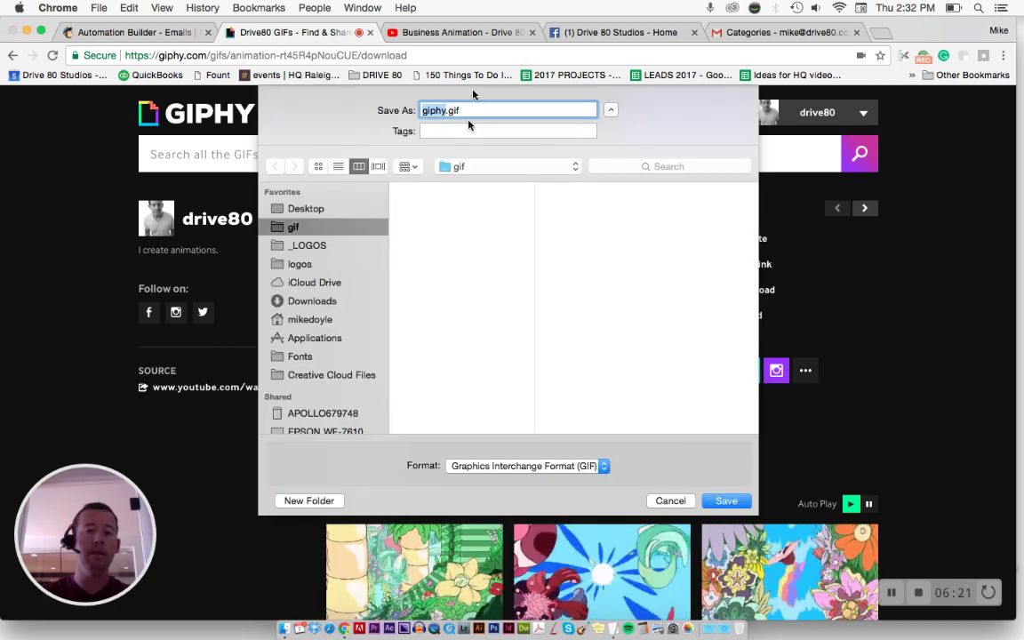
pyautogui.write('drive80_peeing')
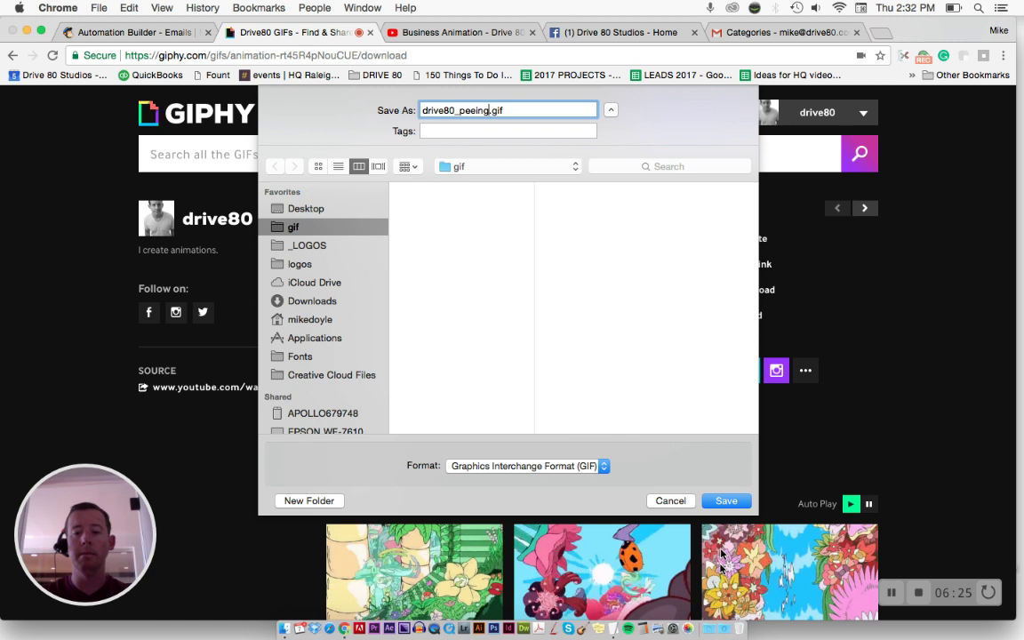
pyautogui.click(727, 502)
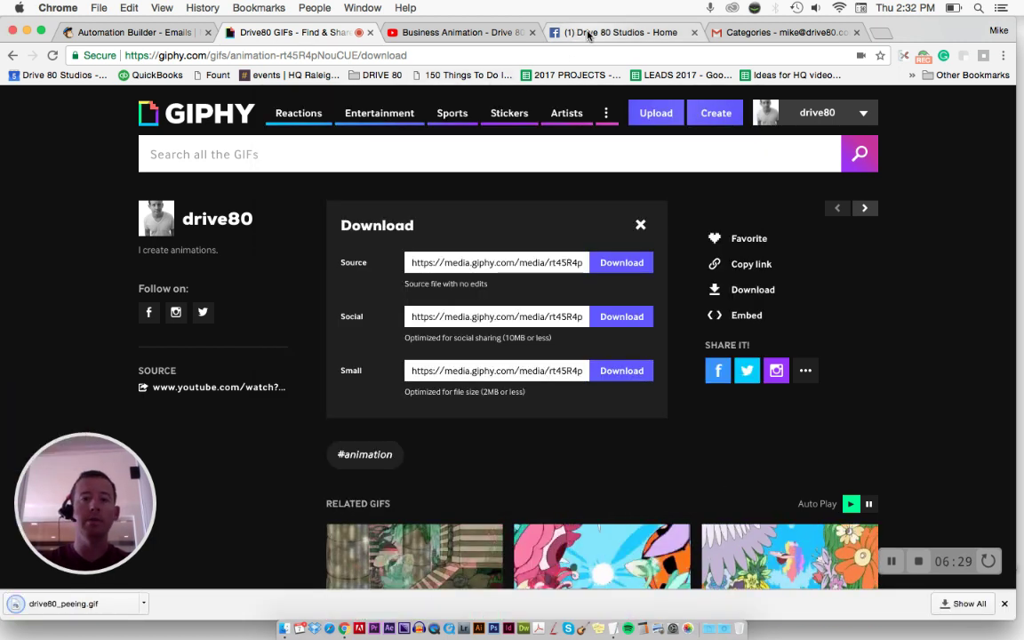
# Switch to the Drive 80 Studios Facebook page, attach drive80_peeing.gif from the gif folder to a new post, and publish it
pyautogui.click(589, 33)
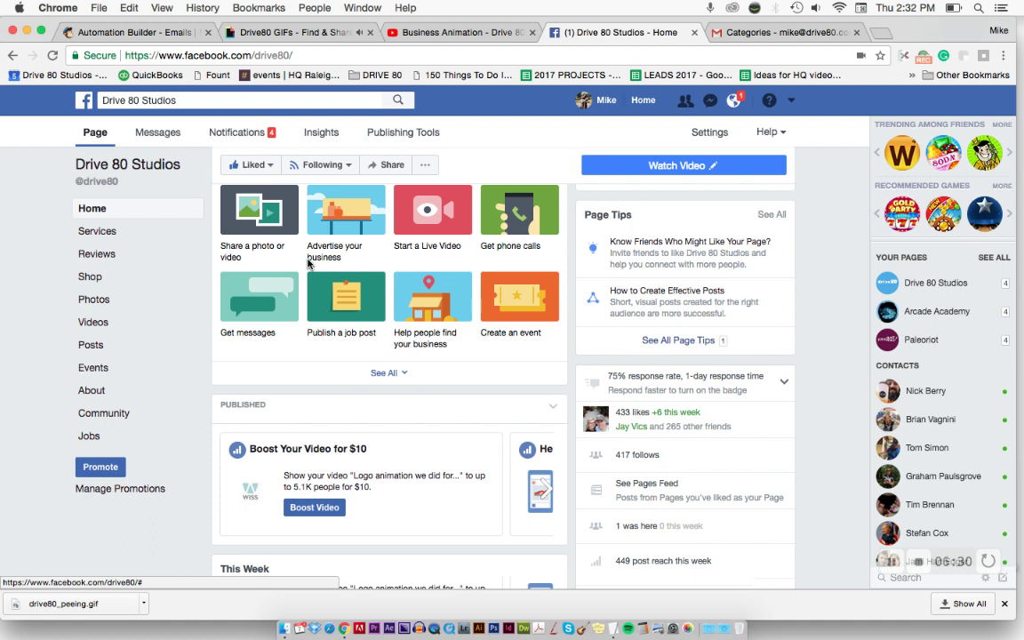
pyautogui.scroll(-10, 308, 265)
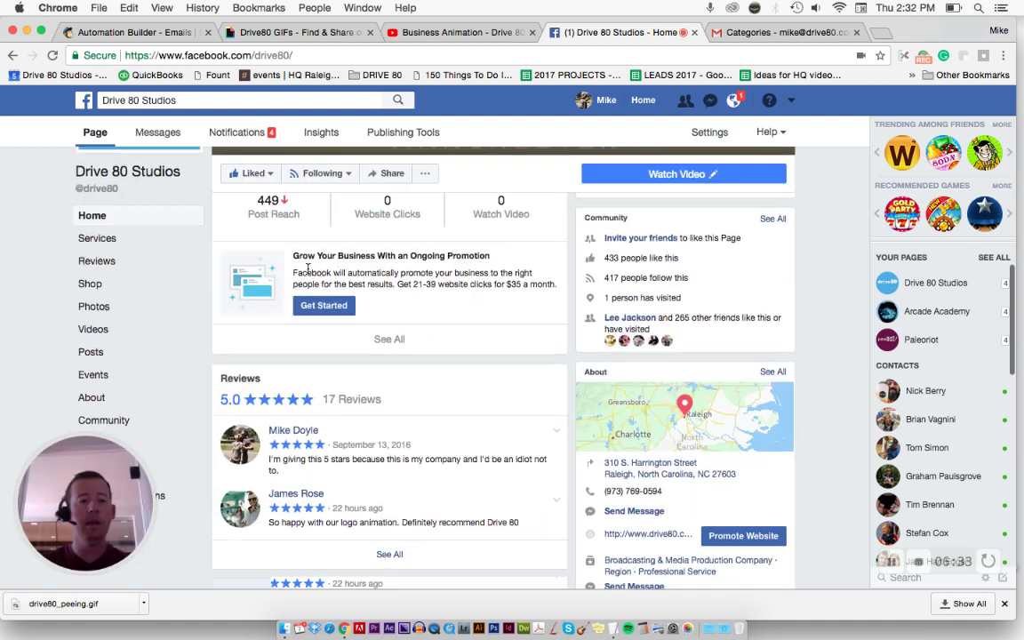
pyautogui.scroll(5, 391, 345)
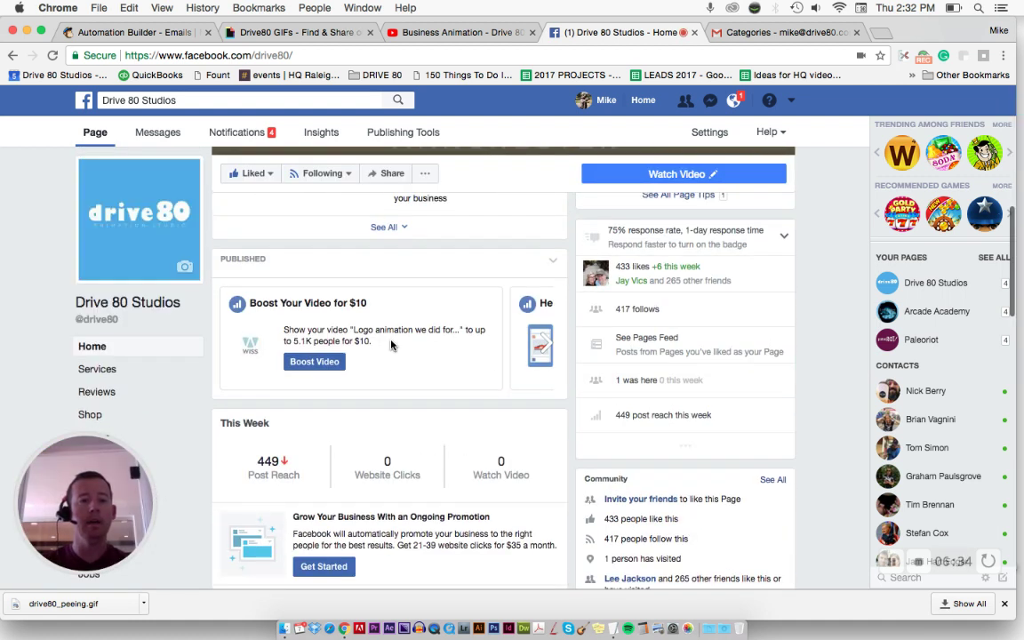
pyautogui.scroll(5, 391, 345)
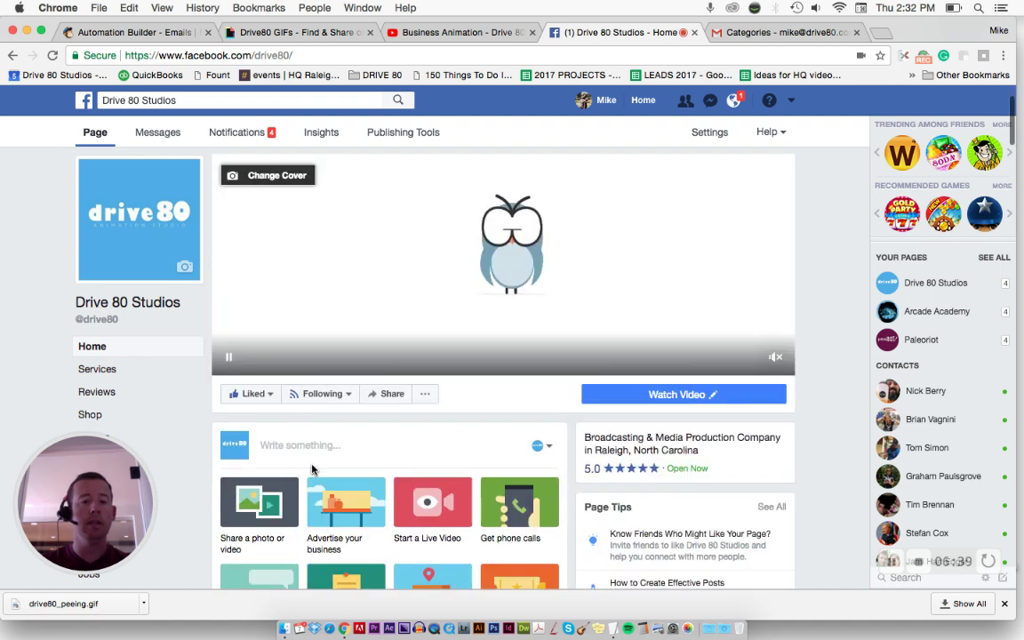
pyautogui.click(313, 447)
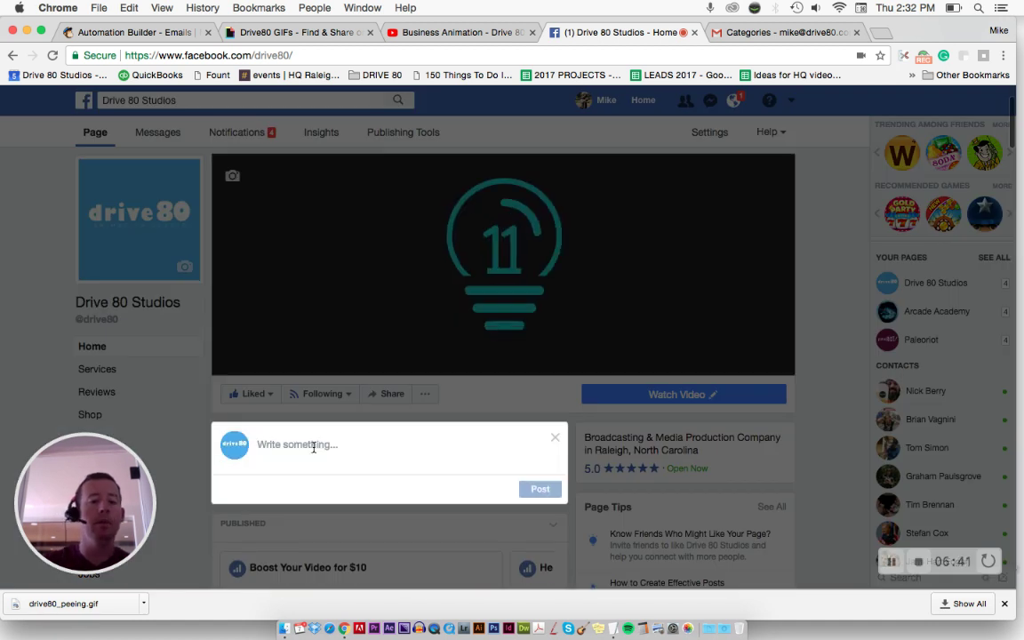
pyautogui.click(292, 444)
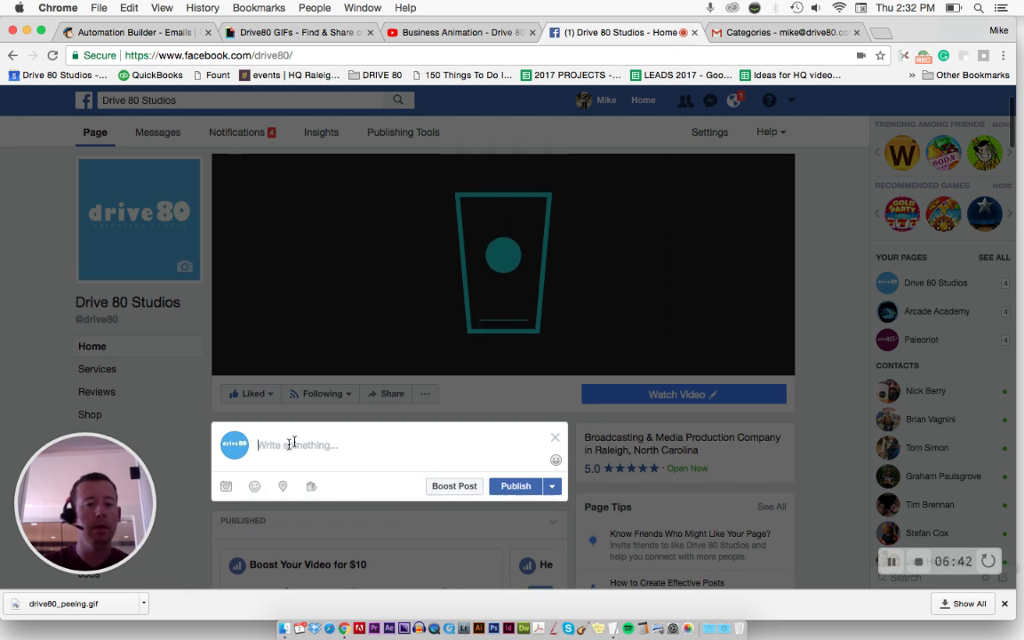
pyautogui.click(226, 488)
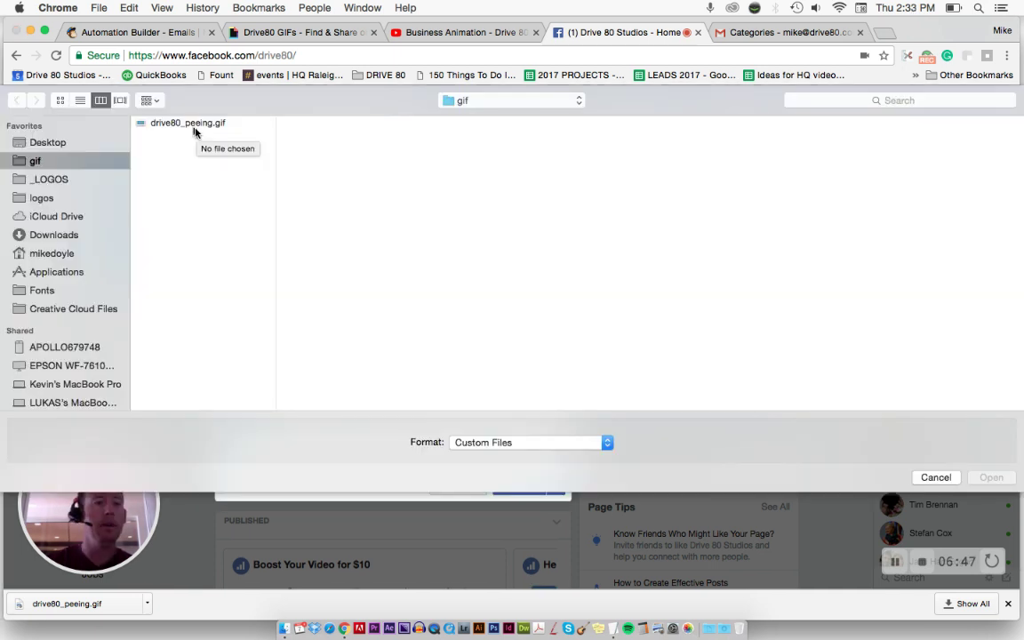
pyautogui.click(196, 123)
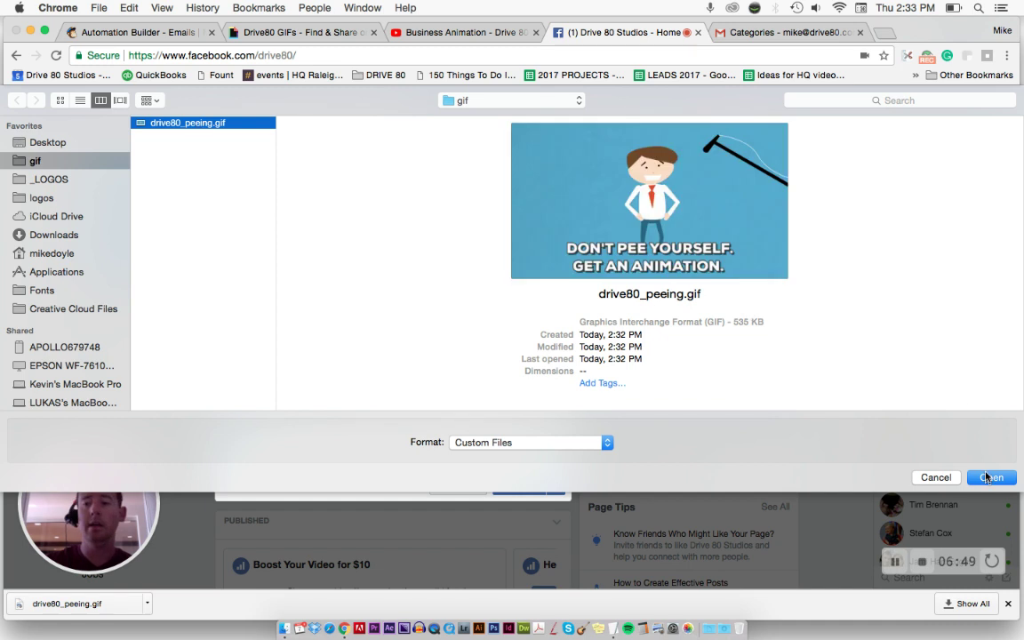
pyautogui.click(988, 478)
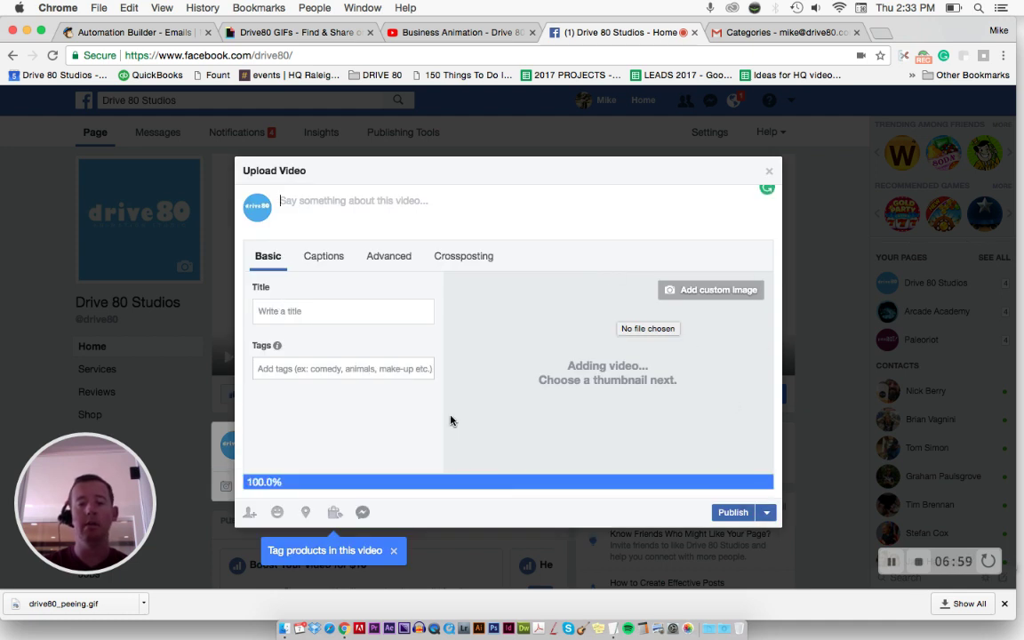
pyautogui.click(734, 513)
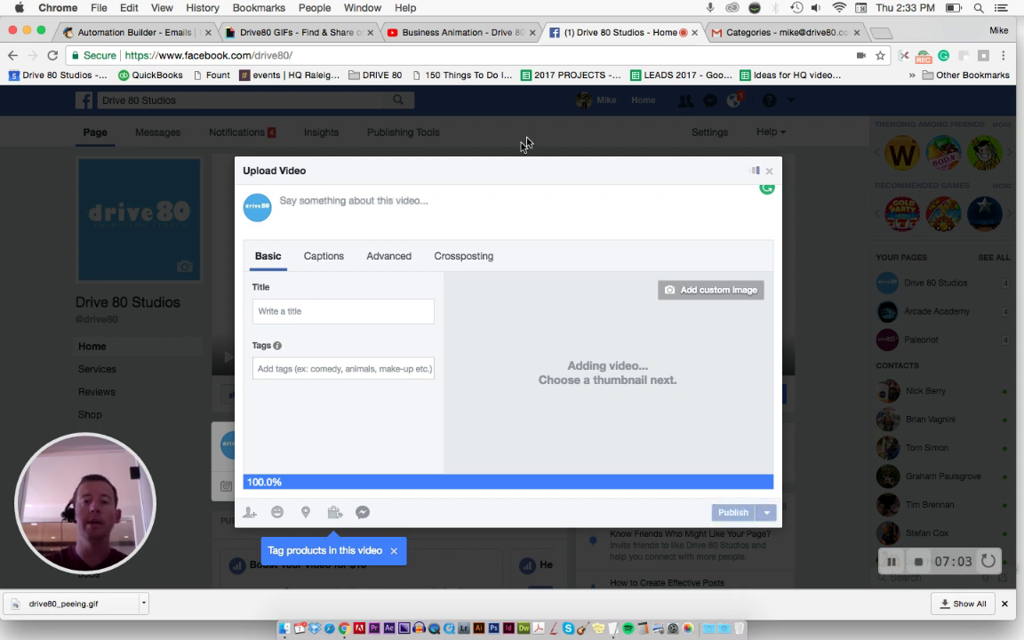
# Switch back to GIPHY and download the Source version to the gif folder as drive80_peeing.mp4
pyautogui.click(318, 33)
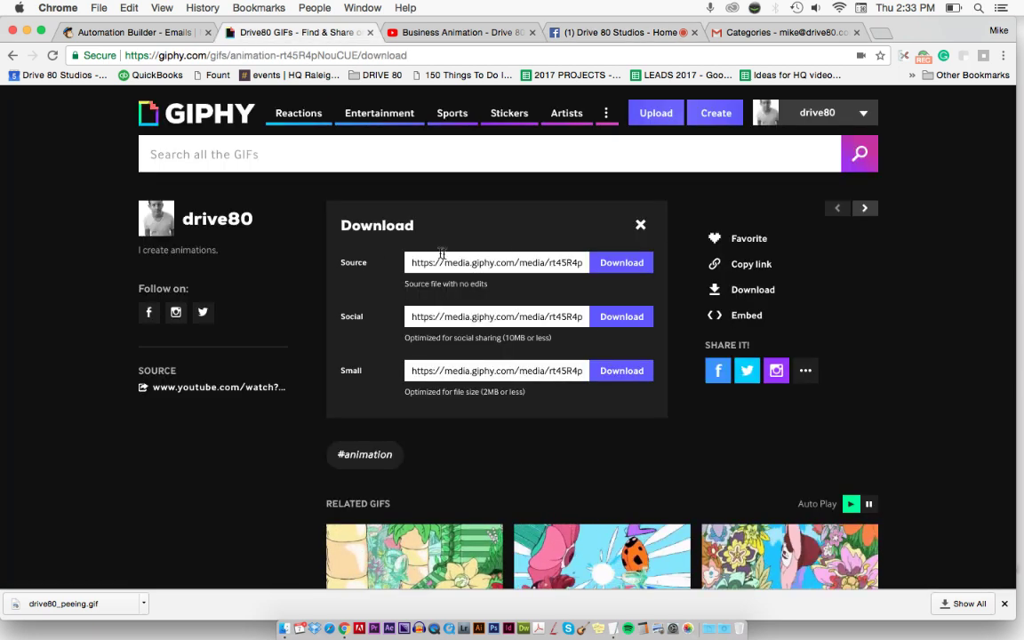
pyautogui.click(611, 266)
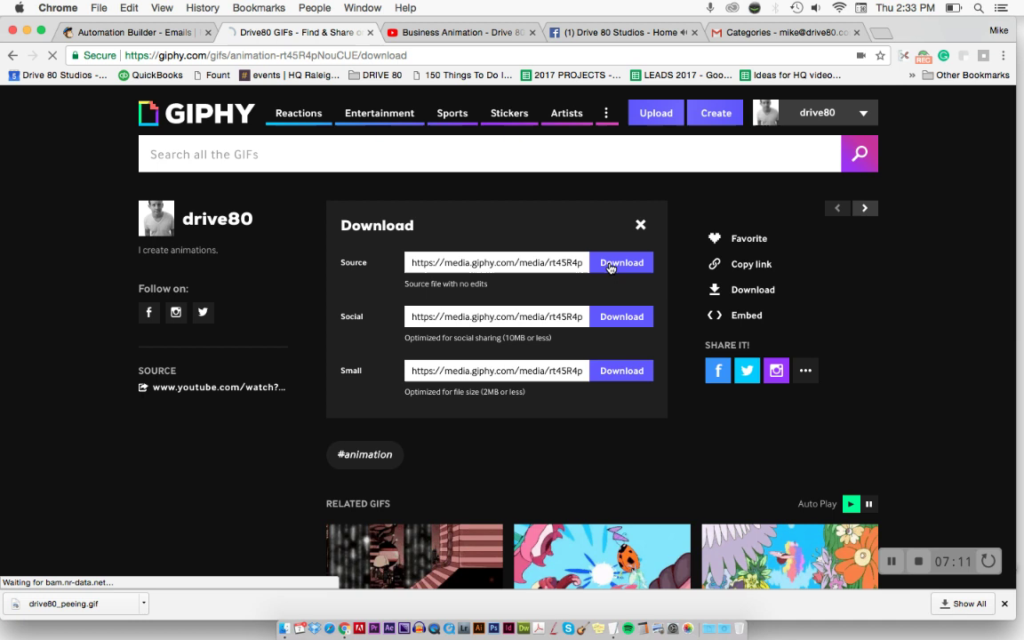
pyautogui.write('drive80_peeing')
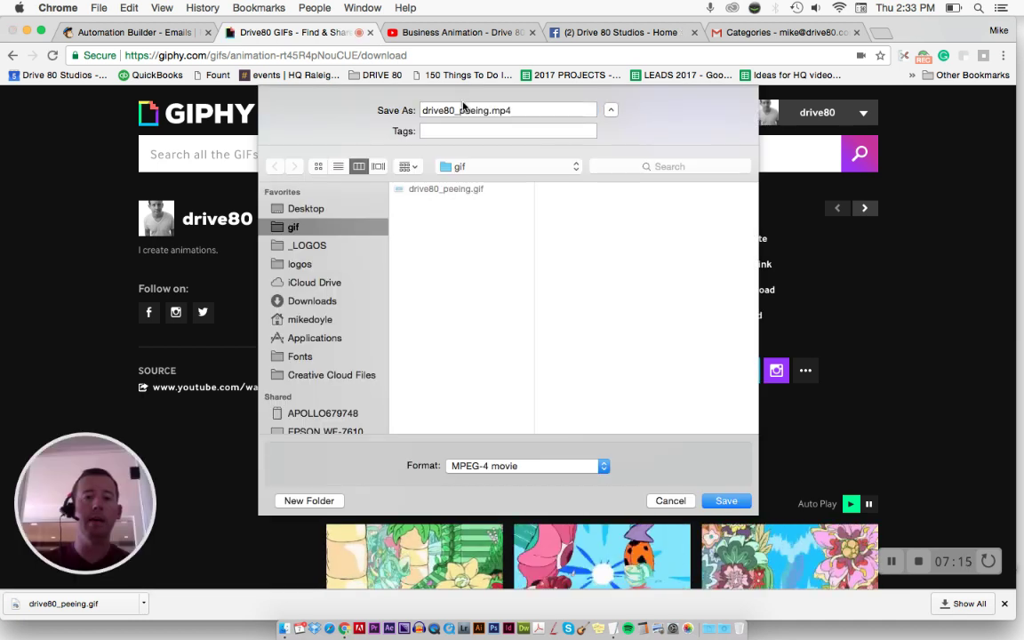
pyautogui.click(722, 501)
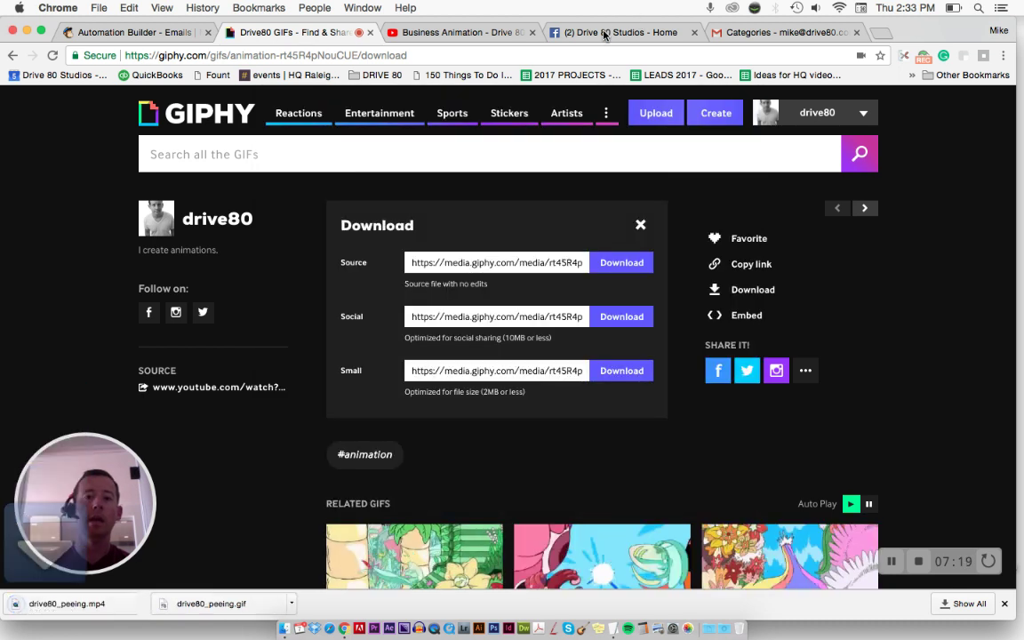
# Return to the Drive 80 Studios Facebook page and play the newly published GIF post
pyautogui.click(604, 32)
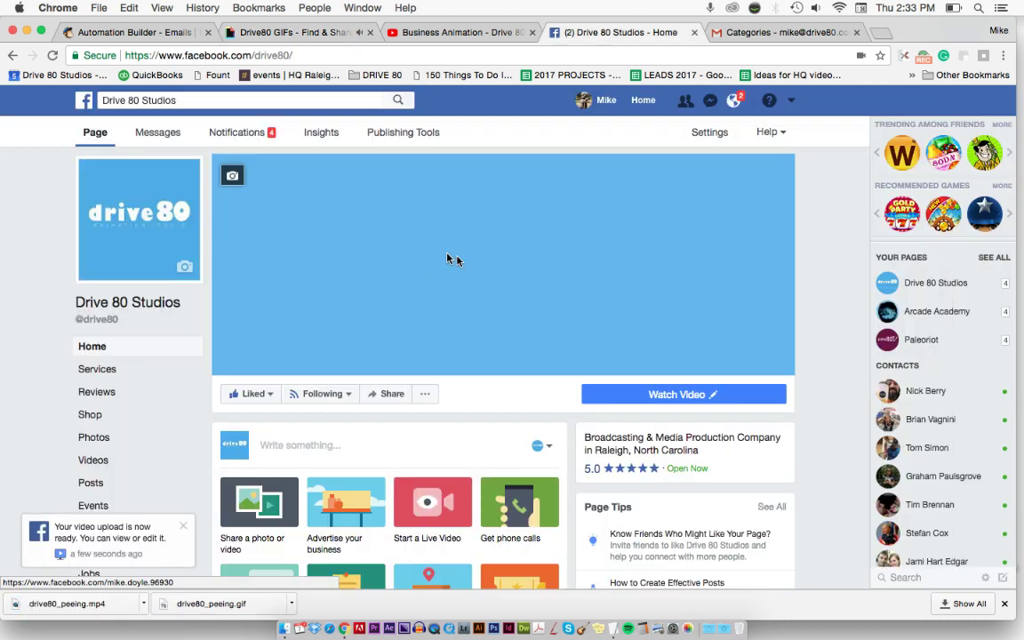
pyautogui.scroll(-5, 464, 264)
pyautogui.scroll(-3, 464, 264)
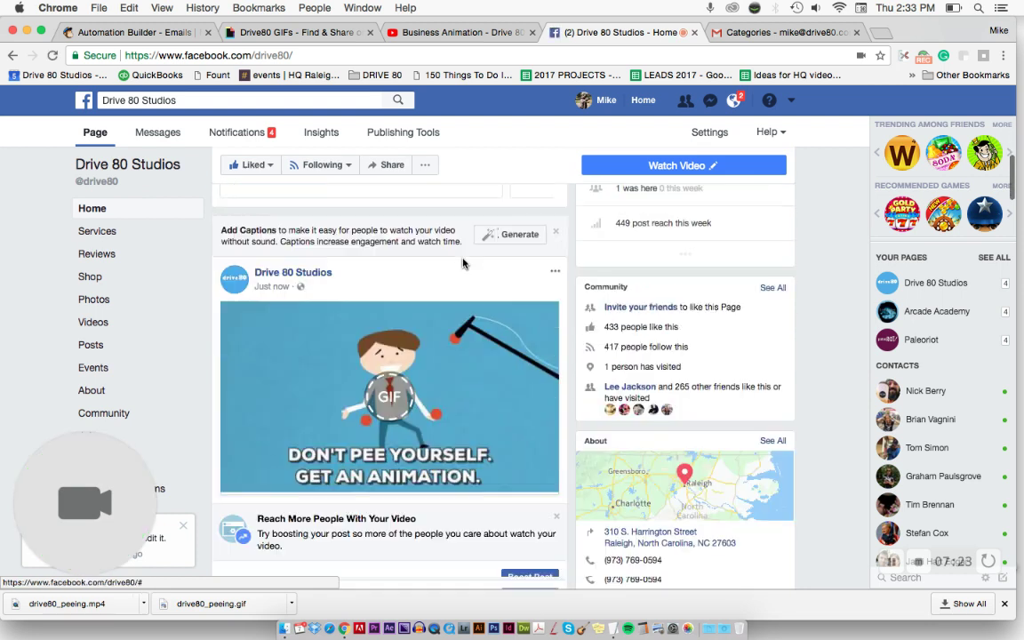
pyautogui.click(400, 391)
pyautogui.scroll(-1, 435, 285)
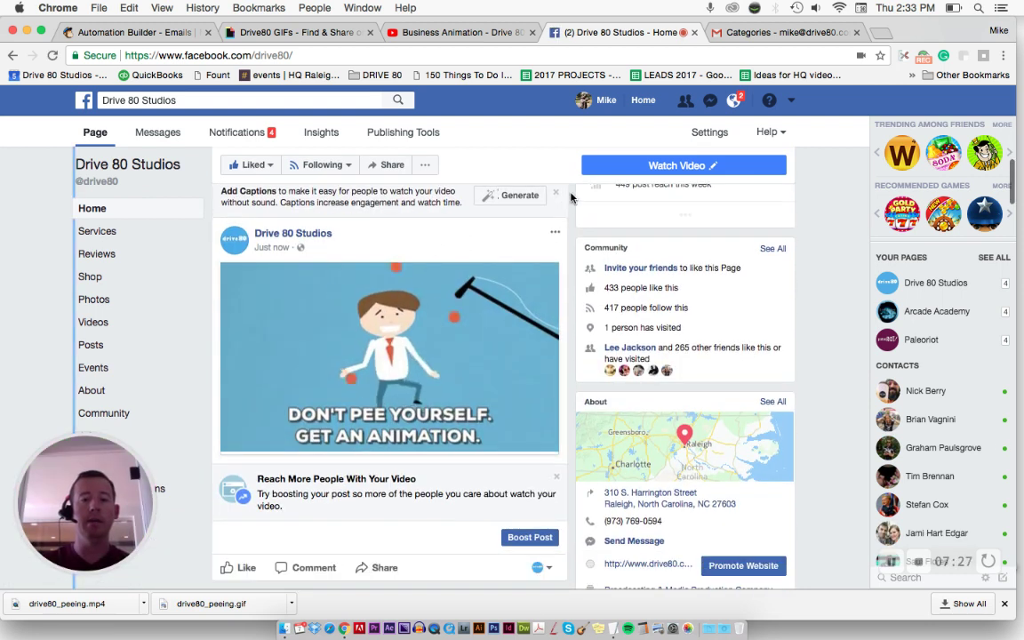
# Hide the newly published GIF post from the Drive 80 Studios page timeline
pyautogui.click(554, 232)
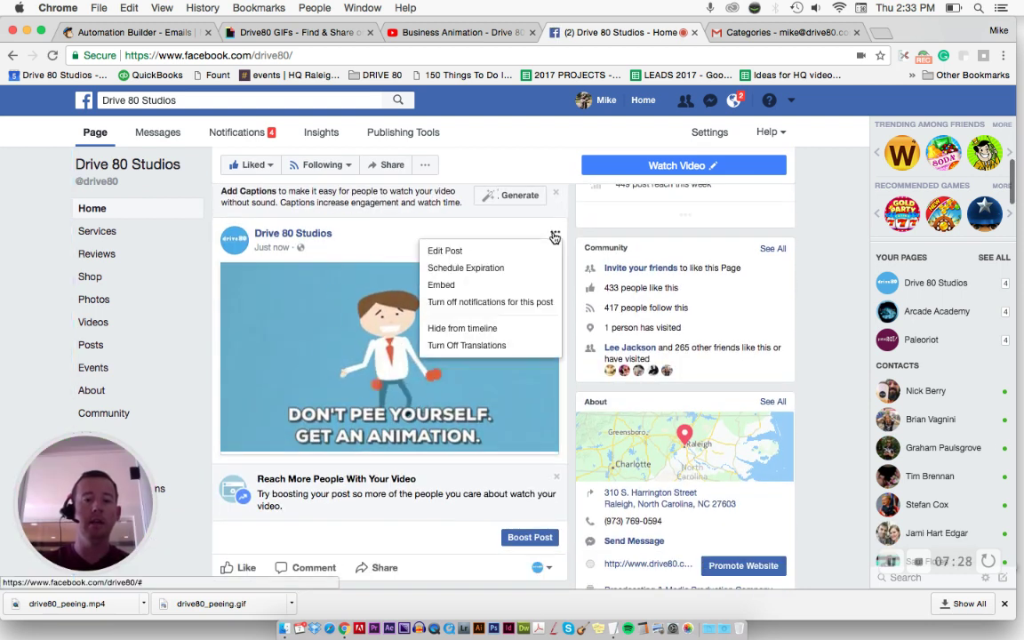
pyautogui.click(458, 329)
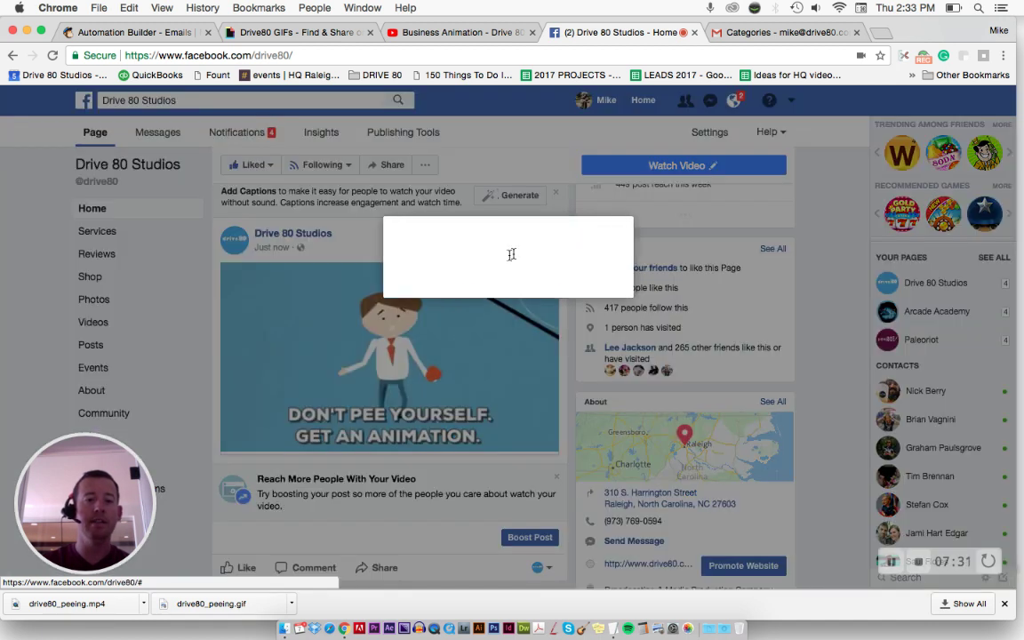
pyautogui.click(640, 304)
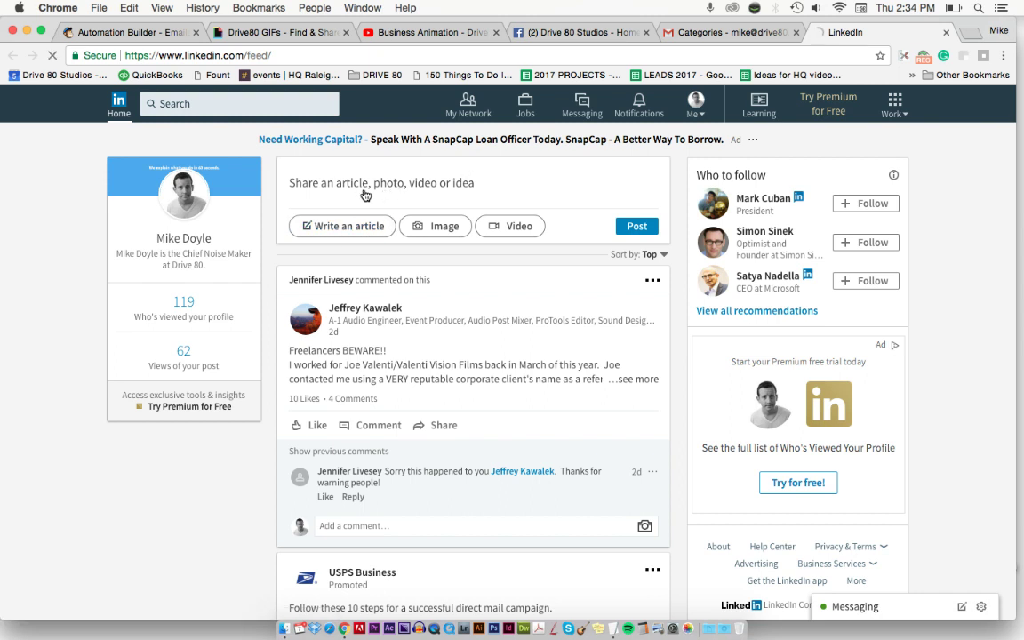
# On LinkedIn, attach drive80_peeing.mp4 from the gif folder as a video and publish it as a public post
pyautogui.click(507, 225)
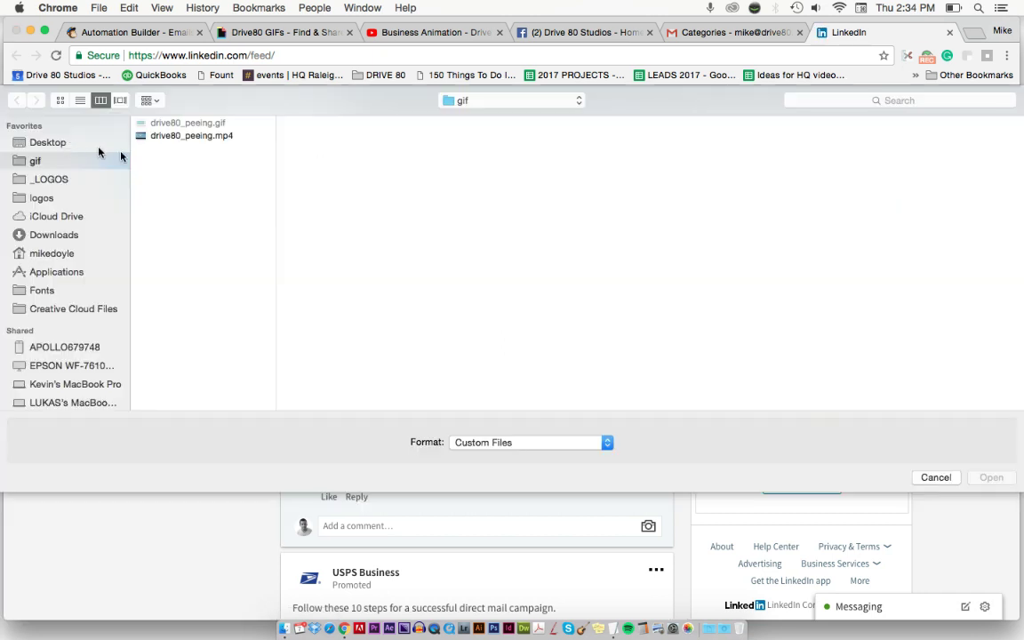
pyautogui.click(197, 138)
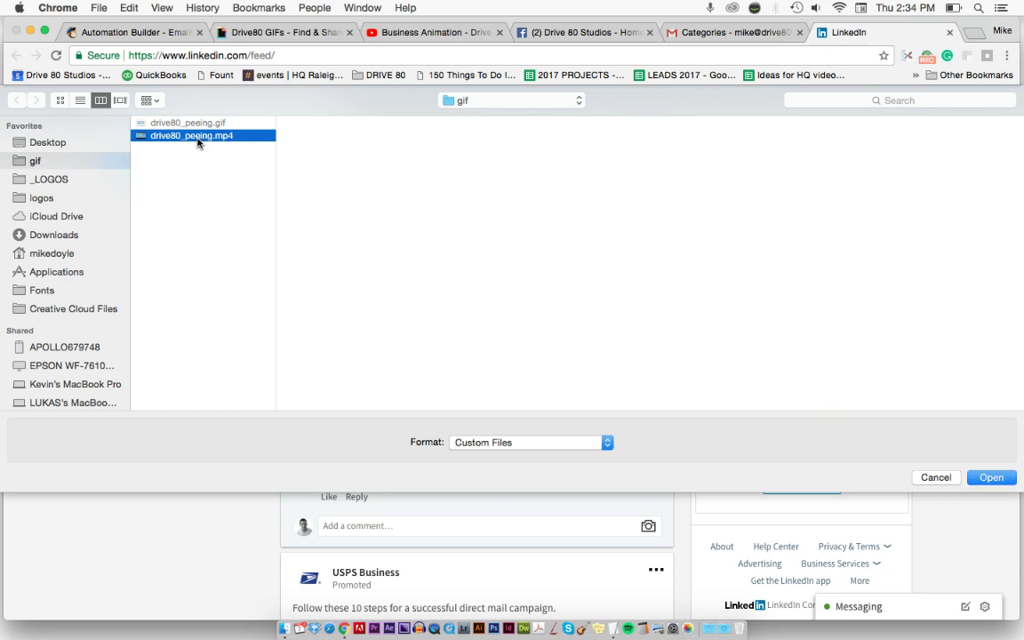
pyautogui.click(990, 478)
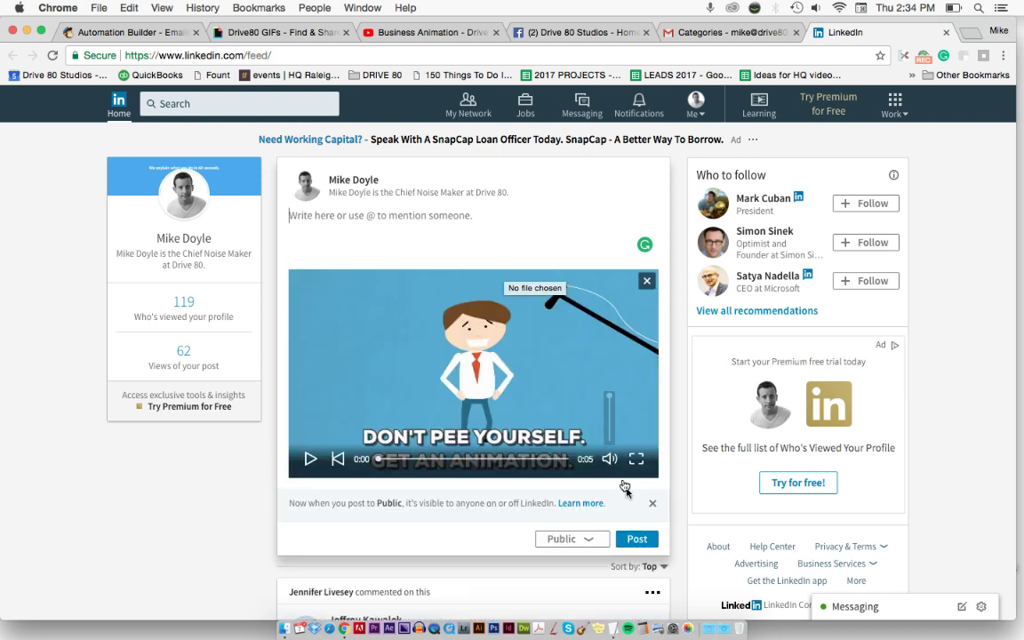
pyautogui.click(634, 538)
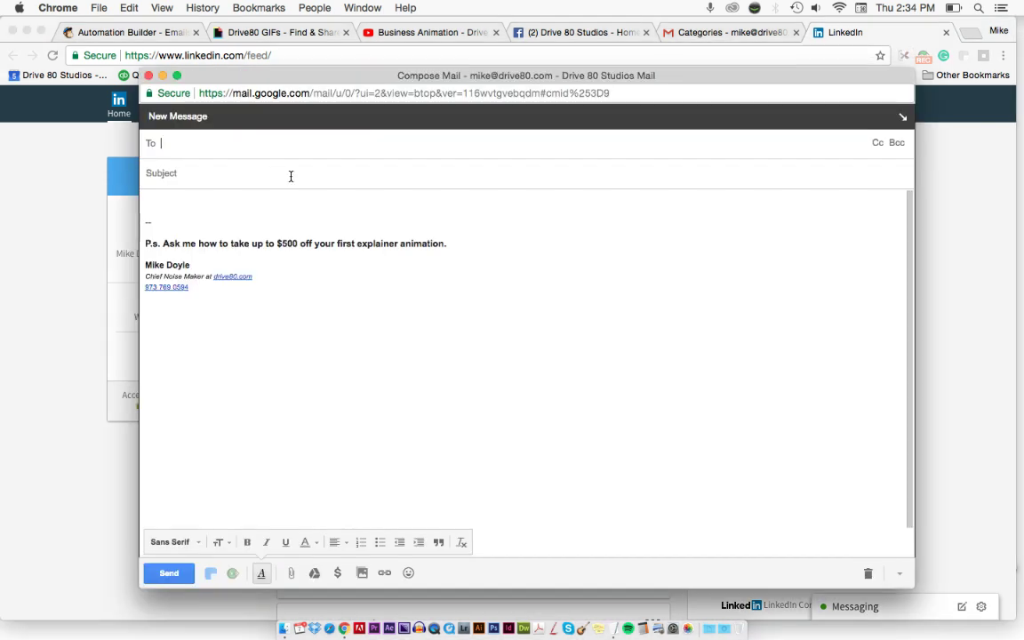
# Insert drive80_peeing.gif from the Finder gif folder into the body of the new Gmail message, above the signature
pyautogui.press('super+Tab')
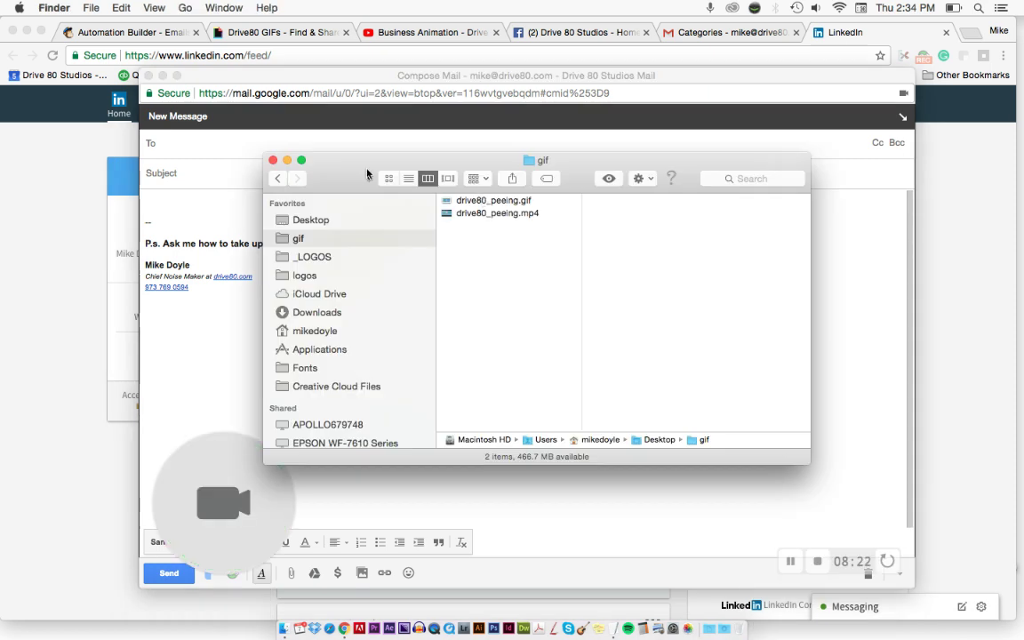
pyautogui.moveTo(367, 174); pyautogui.dragTo(487, 170)
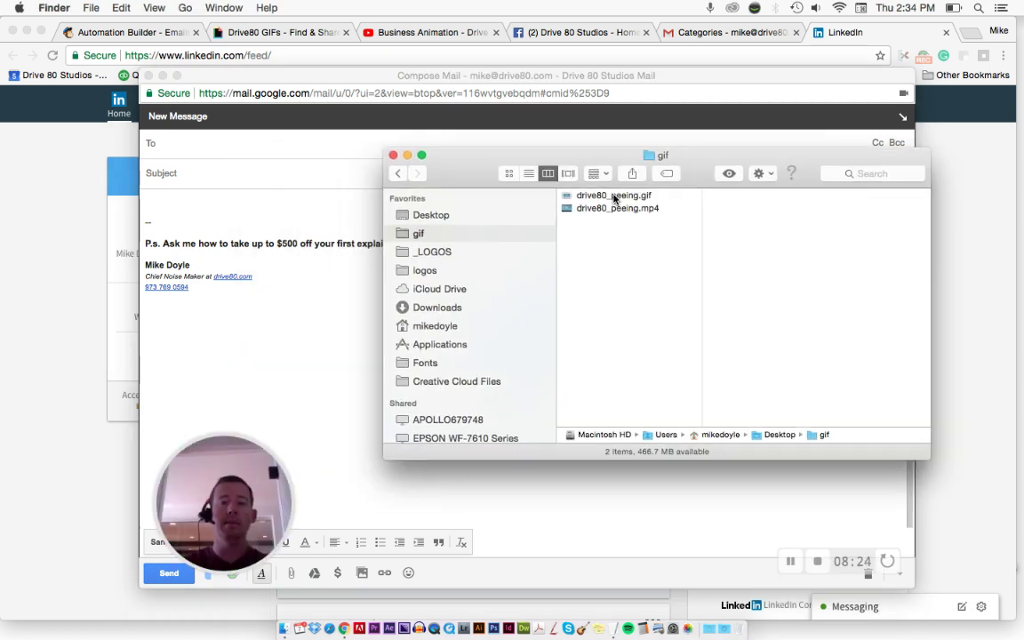
pyautogui.moveTo(613, 197)
pyautogui.mouseDown()
pyautogui.moveTo(218, 158)
pyautogui.moveTo(216, 221)
pyautogui.moveTo(327, 355)
pyautogui.mouseUp()
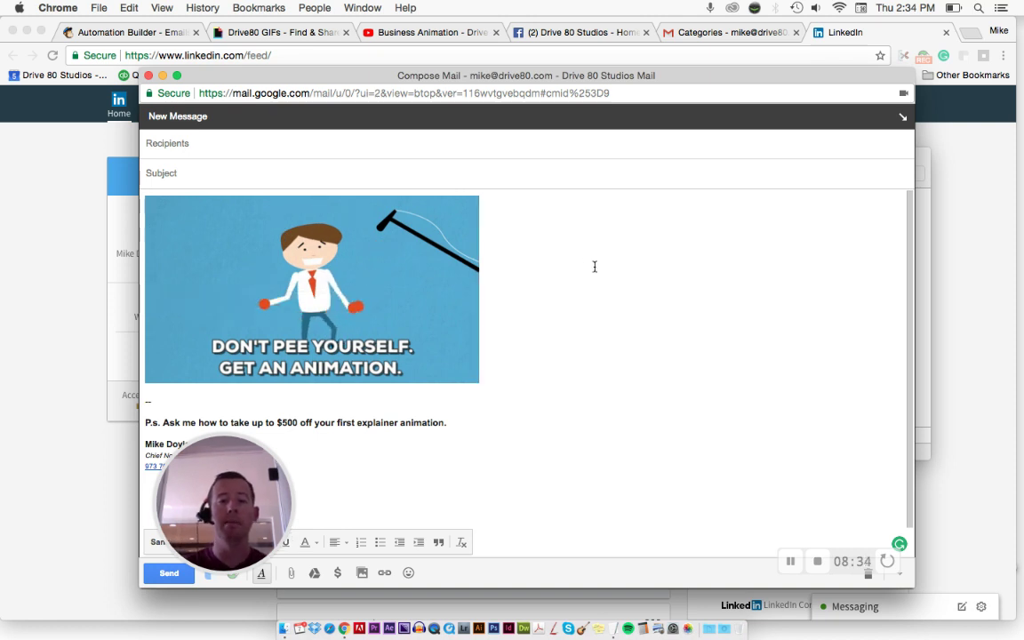
# Shrink the embedded GIF in the email body proportionally to a little over half its inserted width
pyautogui.click(476, 379)
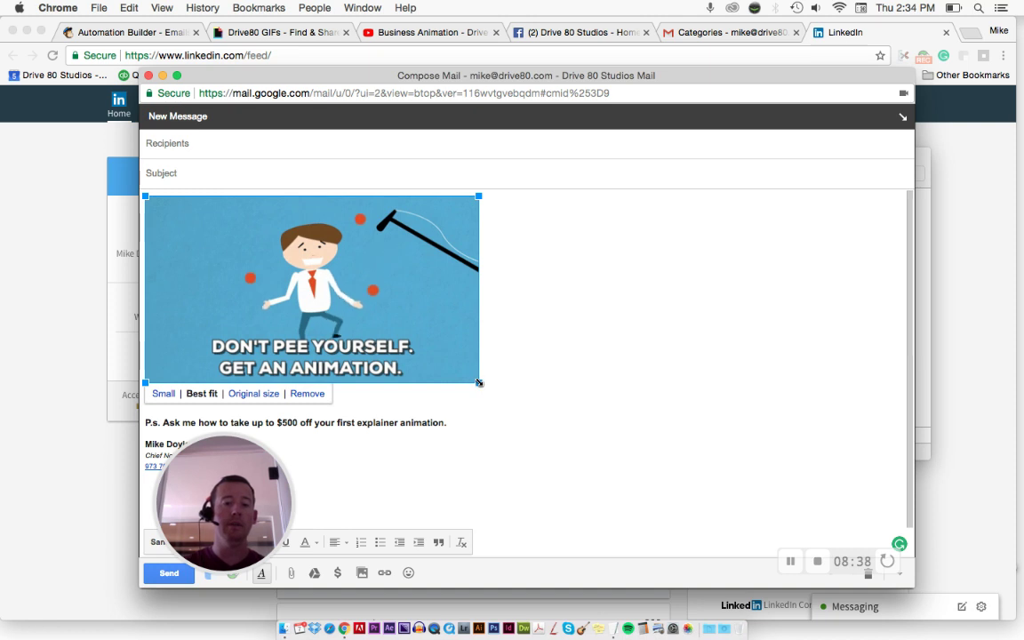
pyautogui.moveTo(478, 382); pyautogui.dragTo(335, 301)
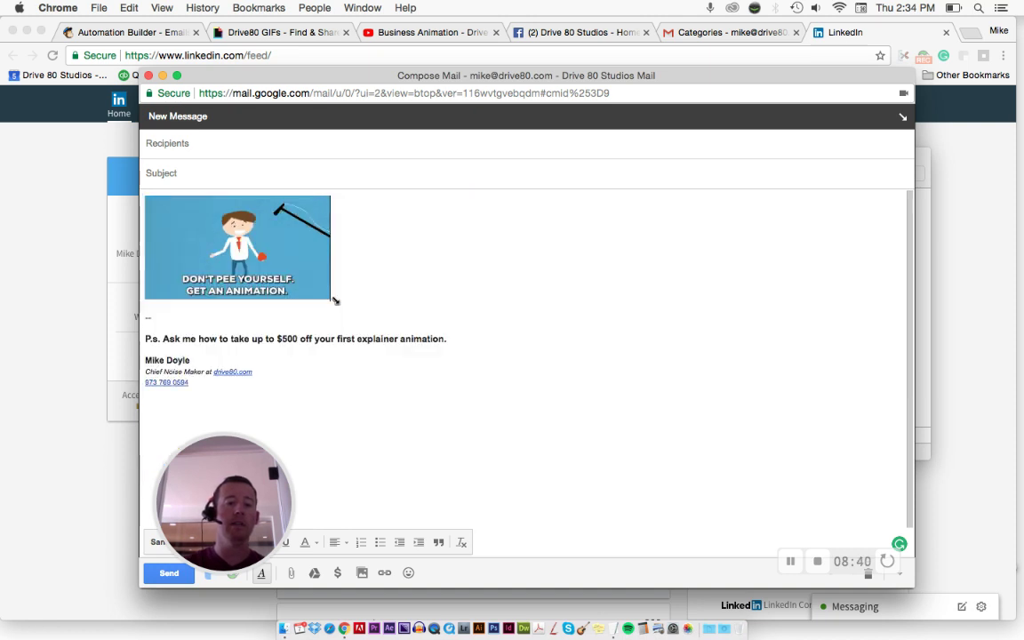
pyautogui.click(319, 296)
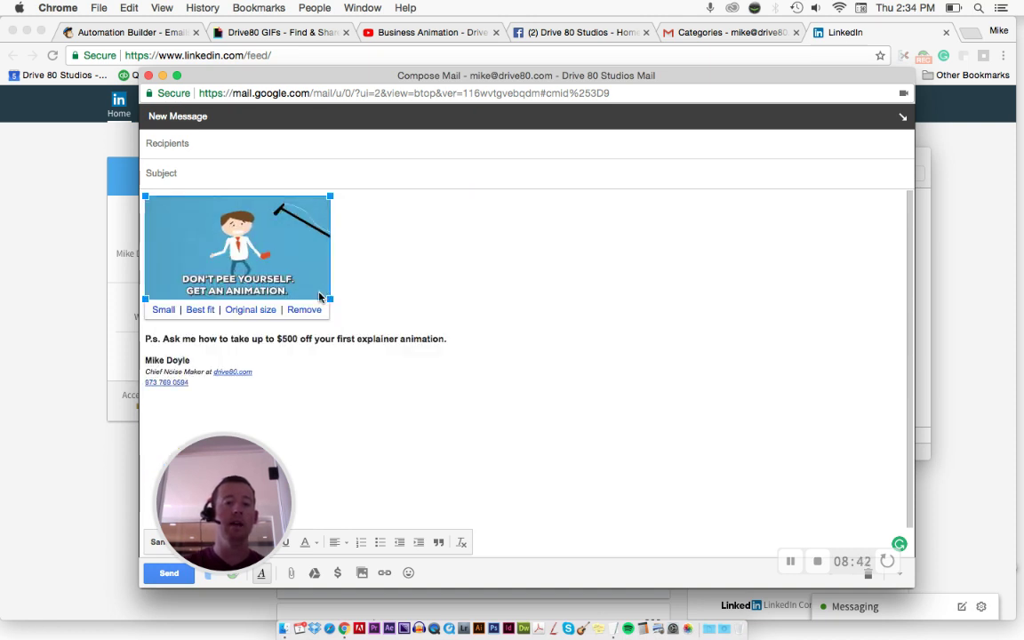
pyautogui.click(421, 282)
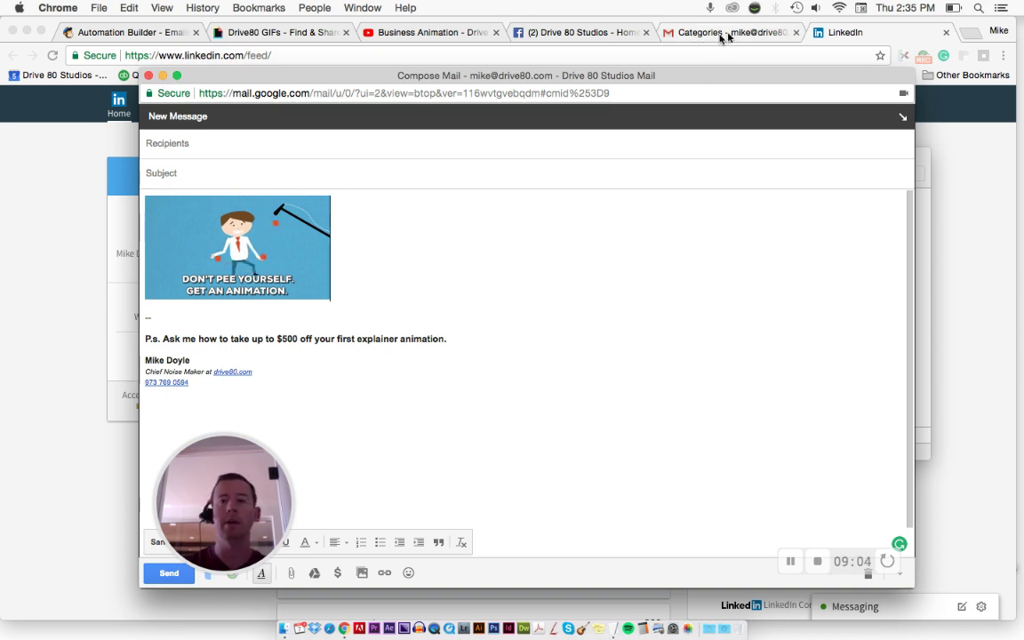
pyautogui.click(893, 34)
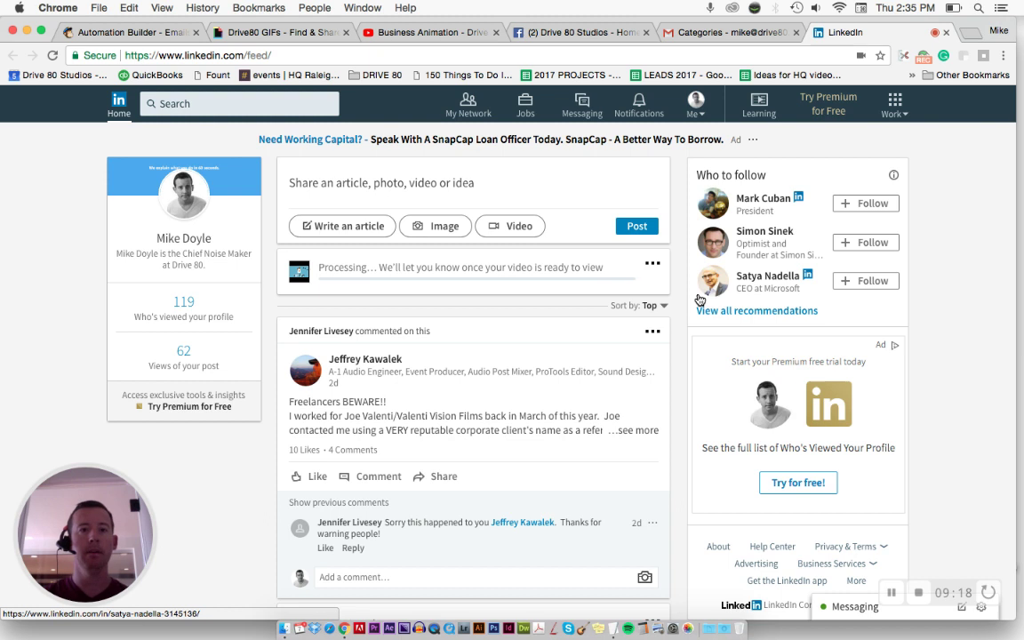
pyautogui.click(274, 33)
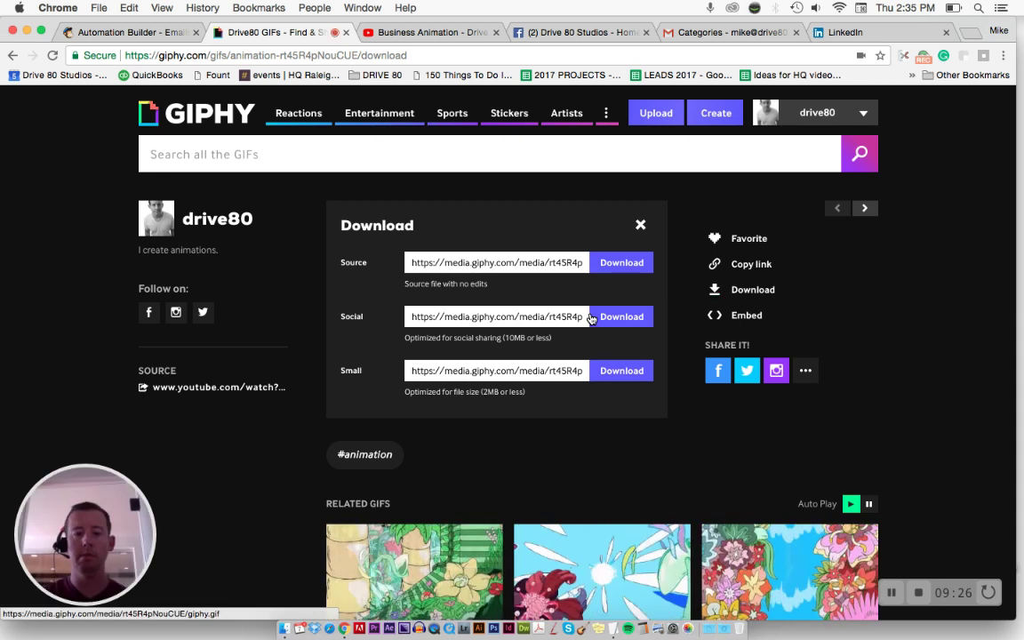
pyautogui.scroll(-1, 591, 319)
pyautogui.scroll(1, 591, 318)
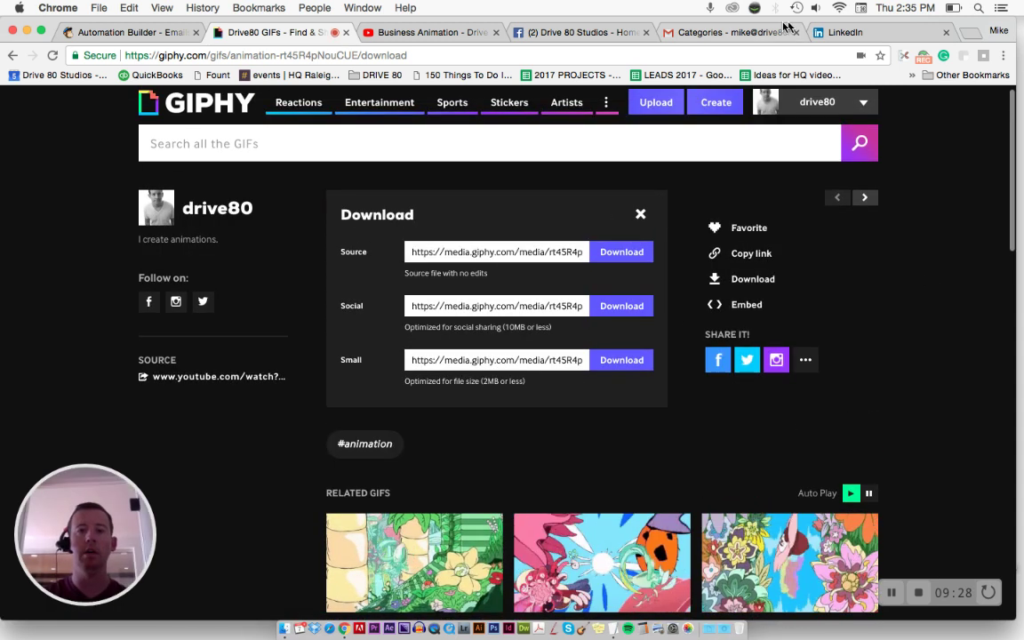
pyautogui.click(844, 32)
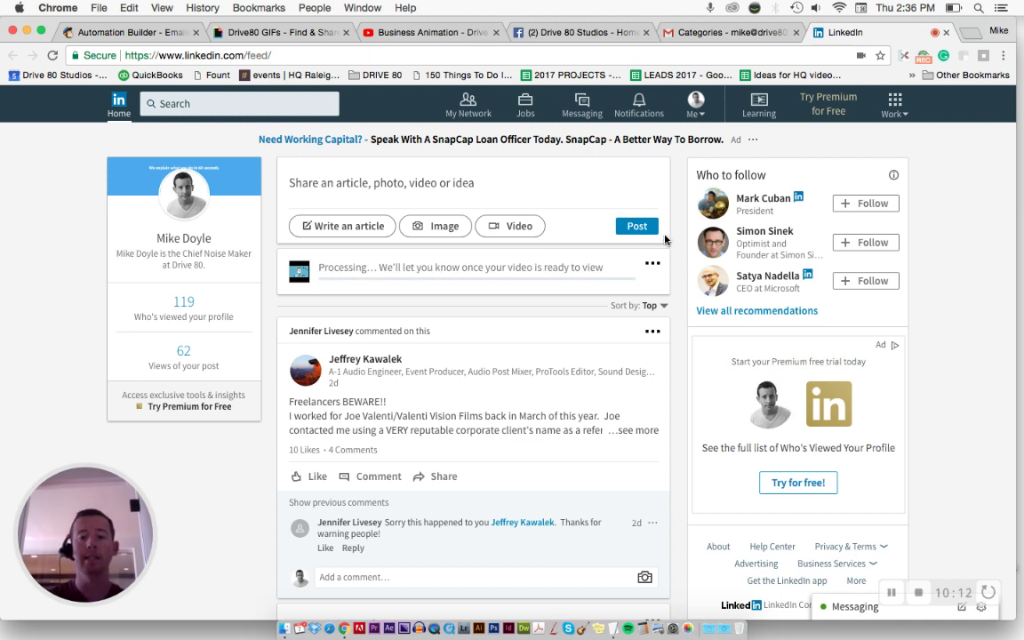
pyautogui.scroll(-3, 671, 247)
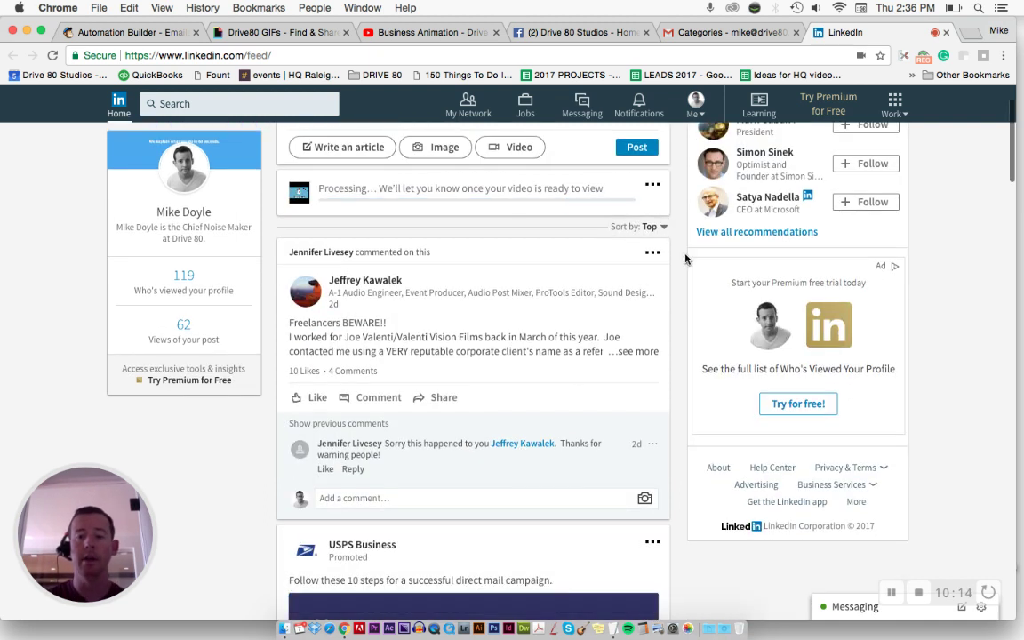
pyautogui.scroll(-4, 685, 258)
pyautogui.scroll(6, 684, 257)
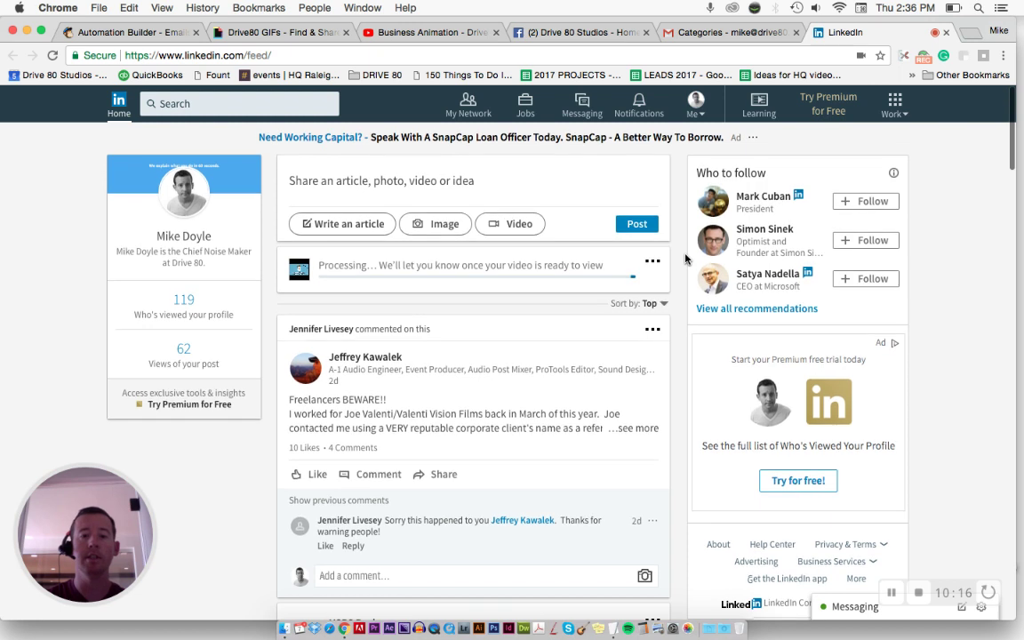